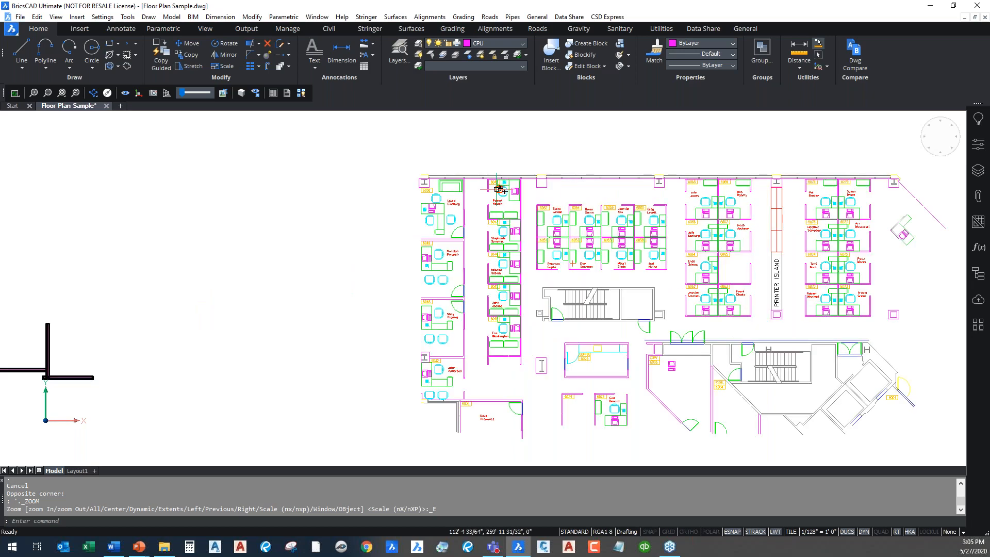
# Zoom in on the cubicles numbered 6043 through 6054 around rooms 6043, 6044, 6051 and 6052
pyautogui.scroll(-3, 642, 203)
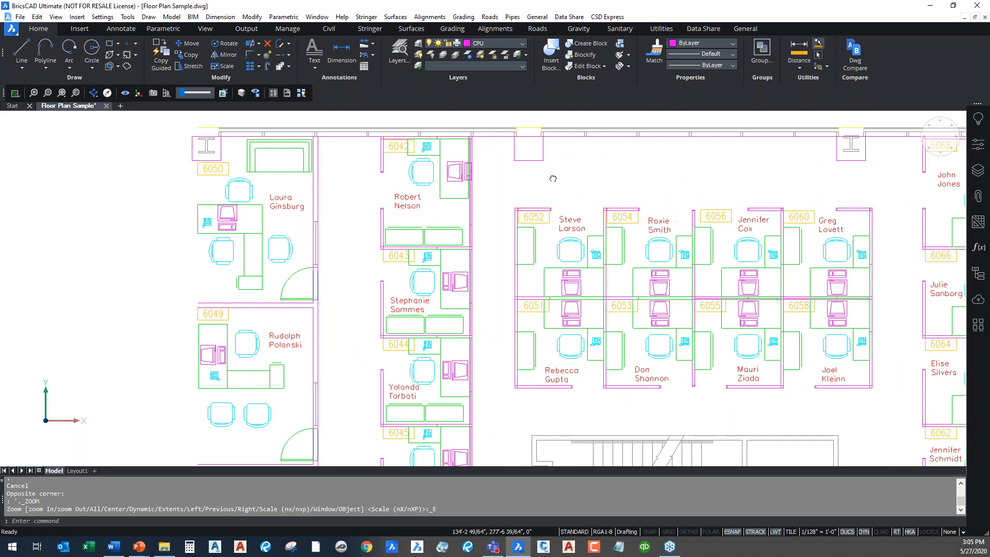
pyautogui.scroll(5, 482, 292)
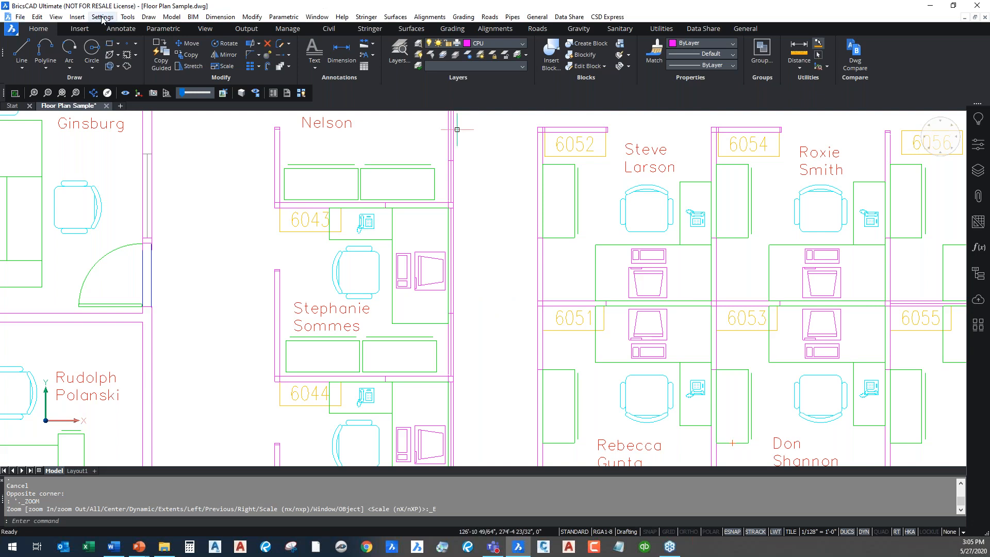
pyautogui.click(77, 17)
# Look through the Dimension menu and the Insert and Annotate ribbon tabs
pyautogui.click(246, 9)
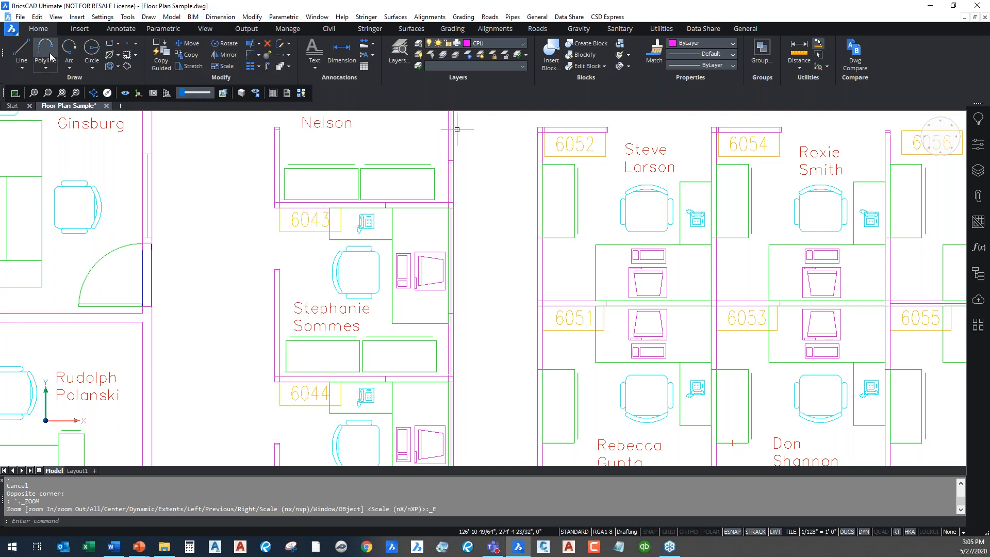
pyautogui.click(83, 30)
pyautogui.click(121, 30)
# Return to the Home tab and select the computer block in cubicle 6043
pyautogui.click(41, 30)
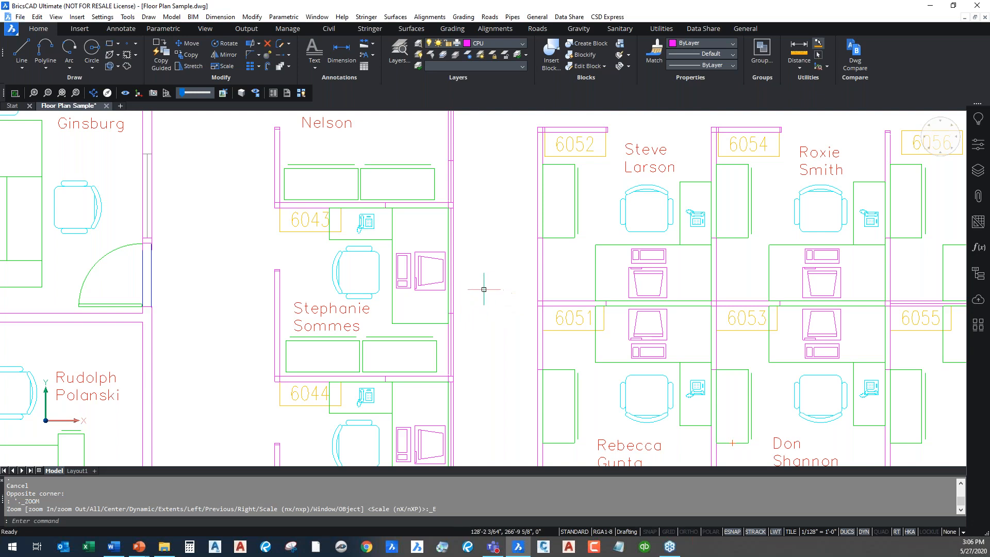
pyautogui.moveTo(420, 270)
pyautogui.click(422, 271)
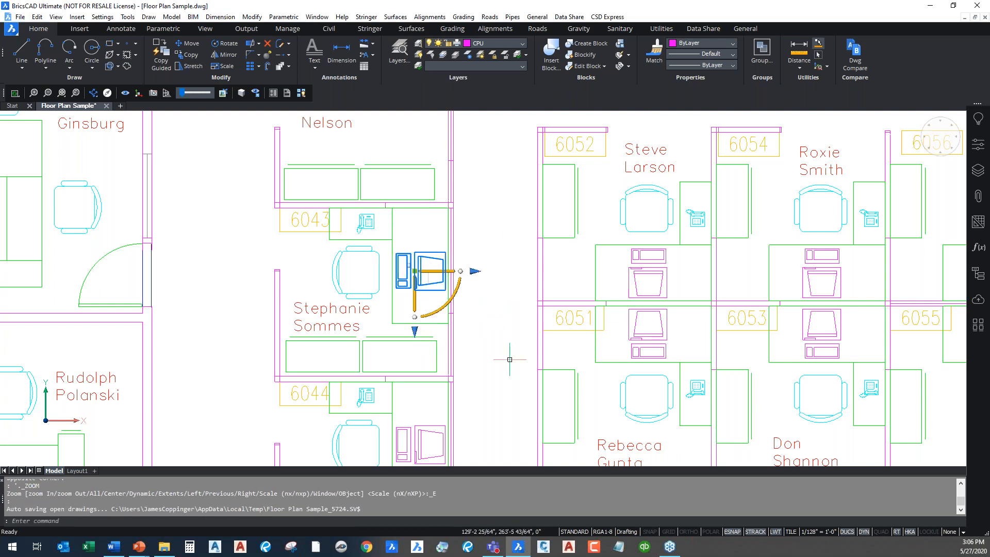
# Zoom in closer and clear the stray selection of the employee name label
pyautogui.scroll(2, 512, 360)
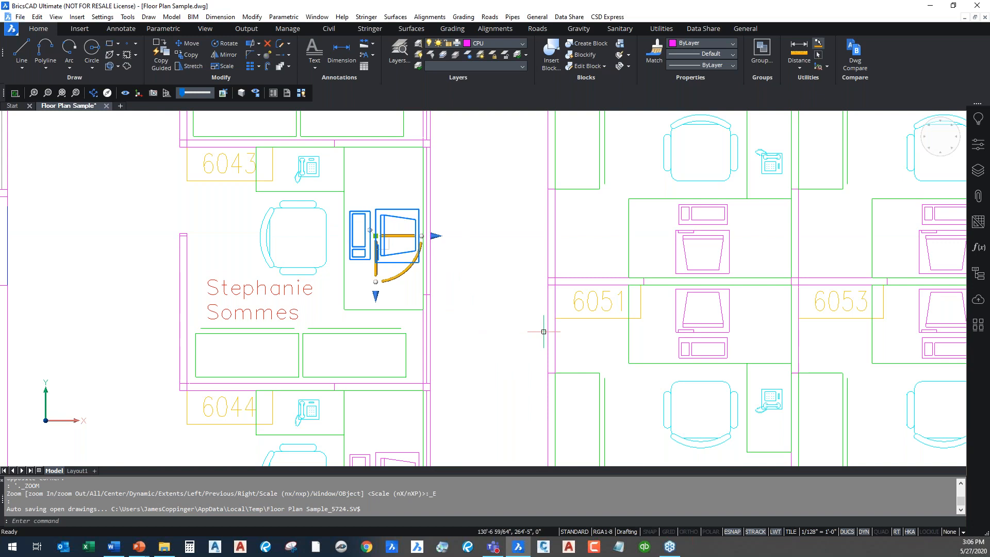
pyautogui.press('Escape')
pyautogui.click(284, 288)
pyautogui.press('Escape')
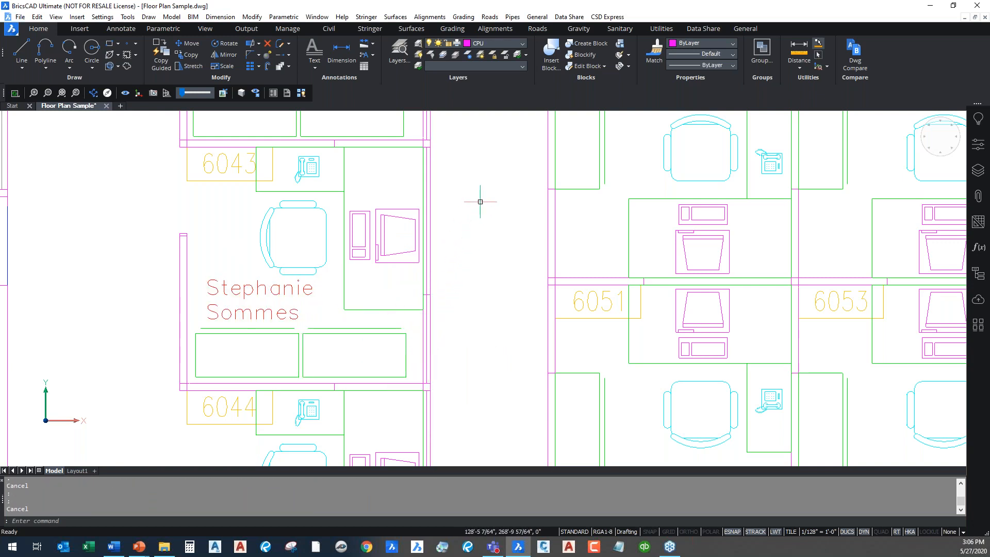
# Select the computer block and relocate its manipulator to the block's upper-left corner
pyautogui.click(417, 214)
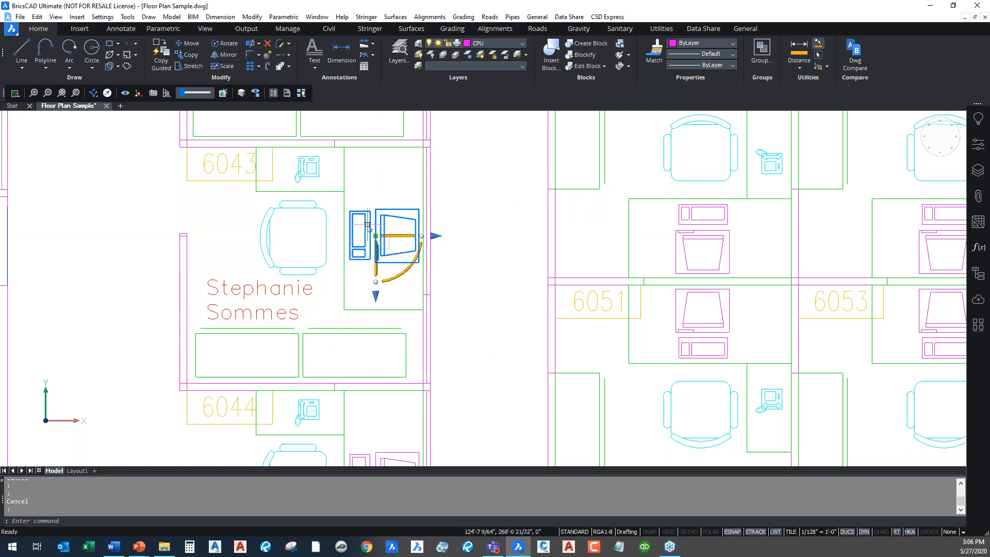
pyautogui.click(369, 229)
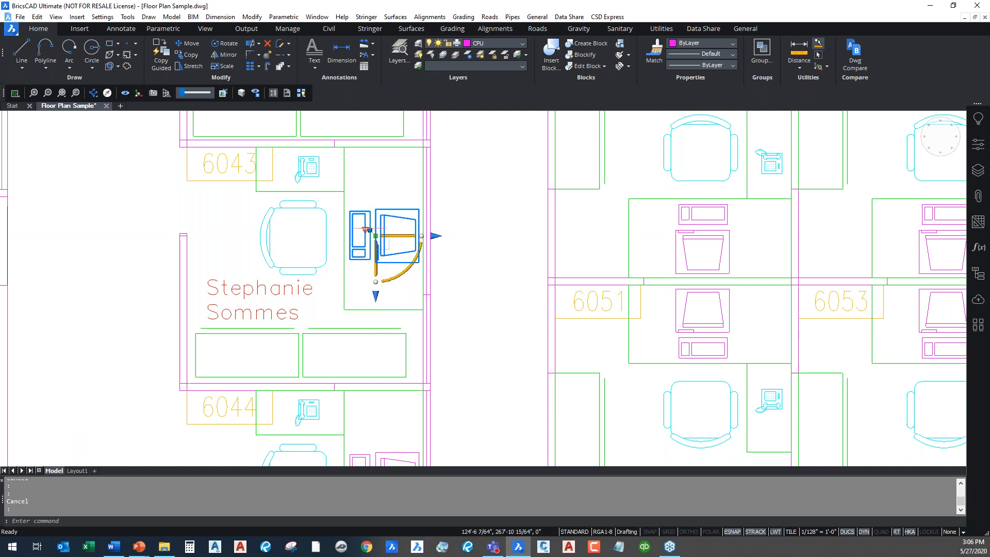
pyautogui.click(350, 209)
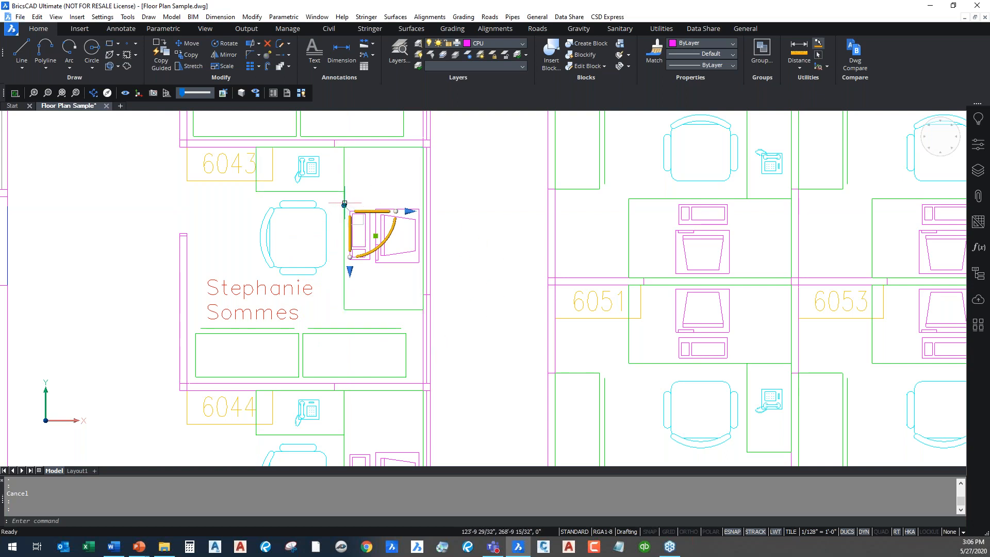
pyautogui.moveTo(344, 205)
pyautogui.mouseDown()
pyautogui.moveTo(408, 278)
pyautogui.moveTo(423, 263)
pyautogui.moveTo(344, 205)
pyautogui.mouseUp()
pyautogui.moveTo(370, 211); pyautogui.dragTo(470, 211)
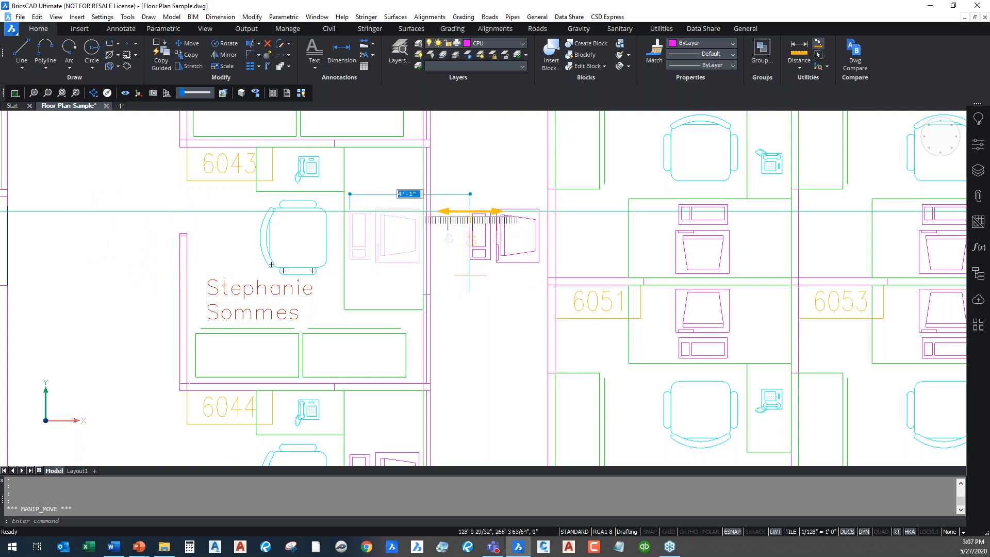
pyautogui.write("5'")
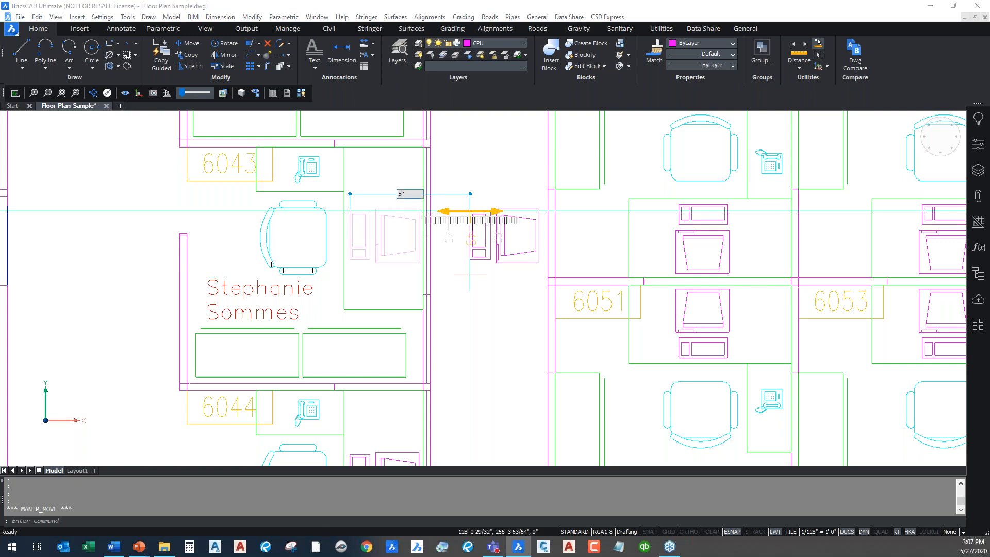
pyautogui.press('Return')
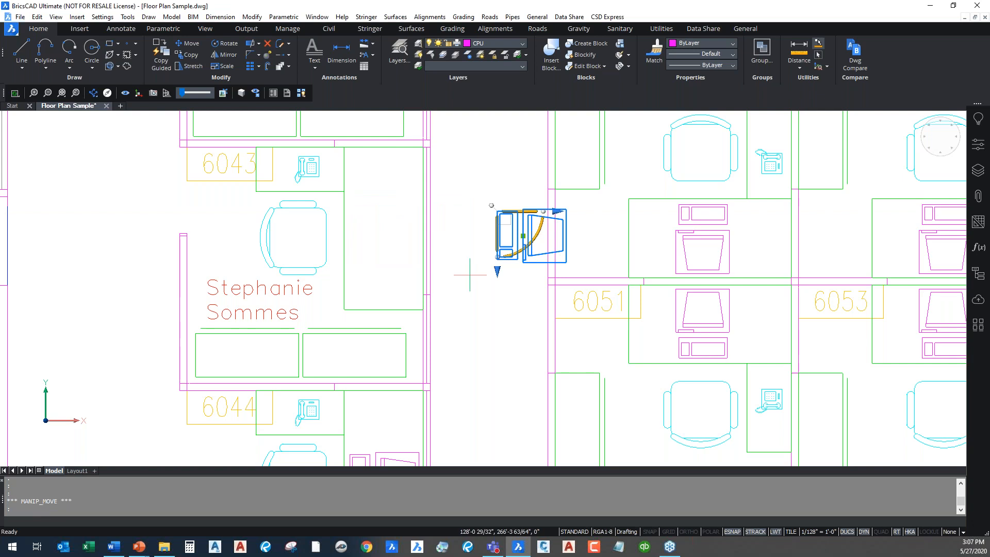
pyautogui.hotkey('ctrl', 'z')
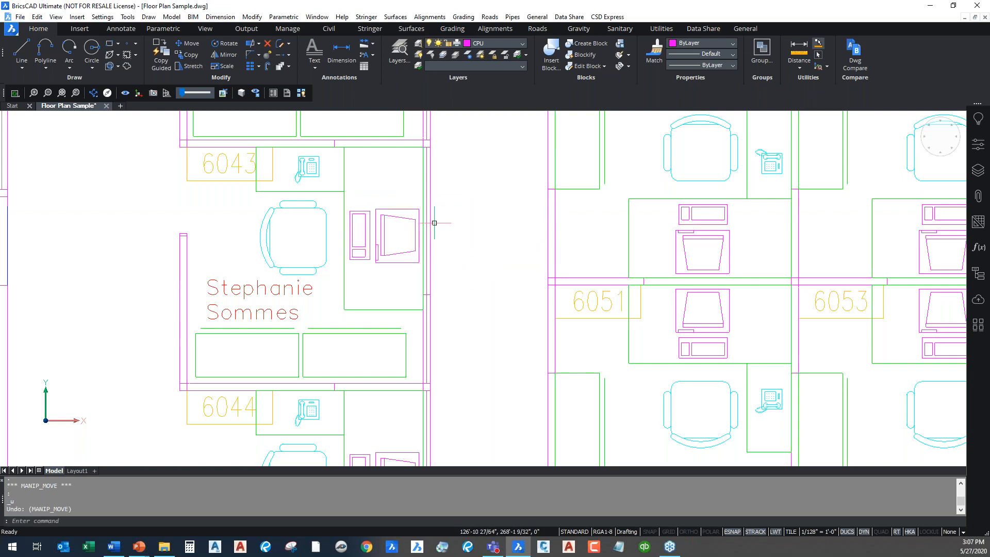
pyautogui.click(369, 230)
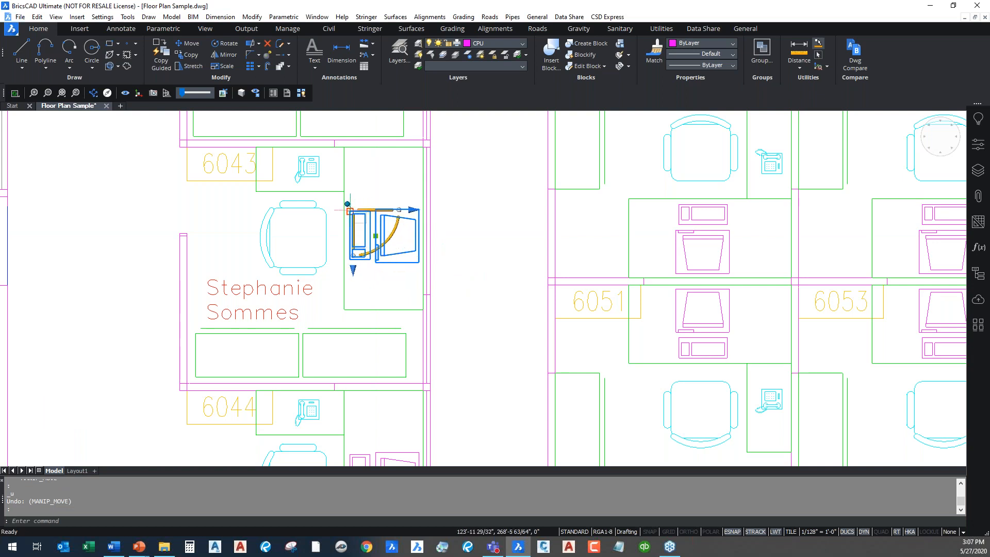
pyautogui.click(349, 211)
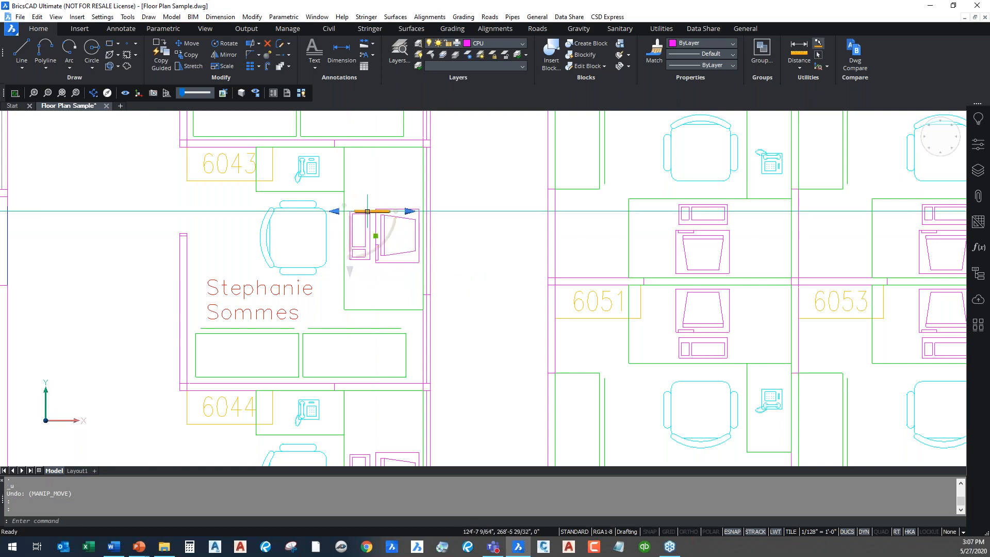
pyautogui.click(363, 211)
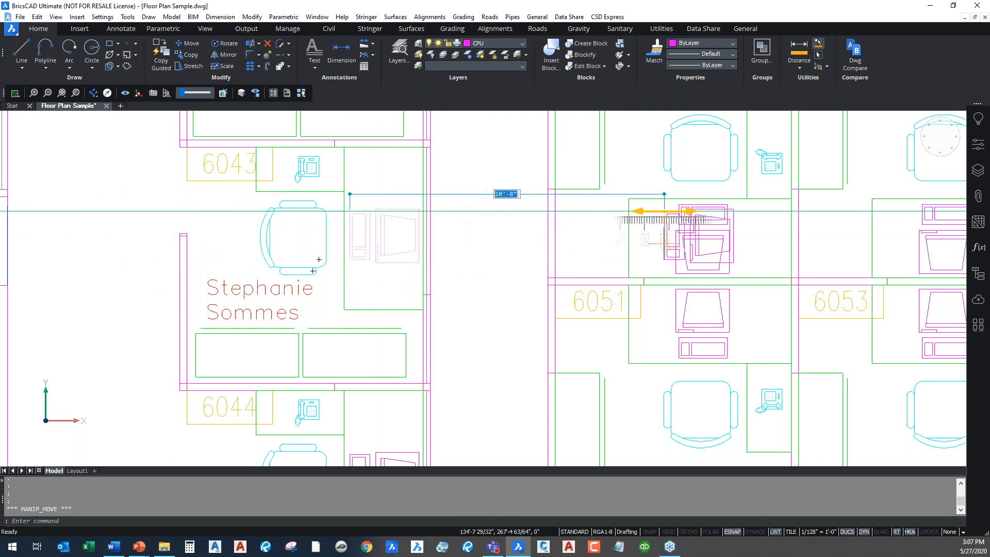
pyautogui.press('Escape')
pyautogui.press('Escape')
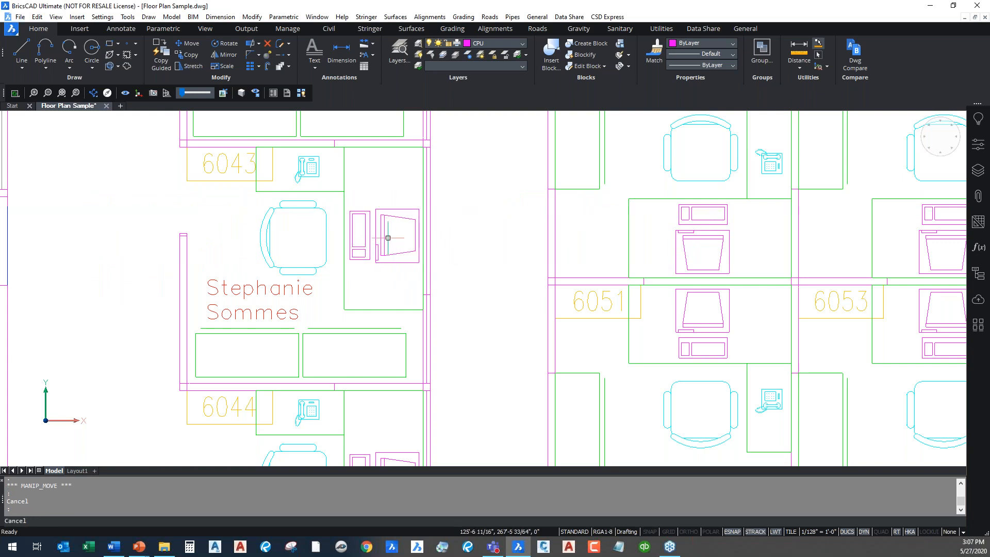
pyautogui.click(381, 235)
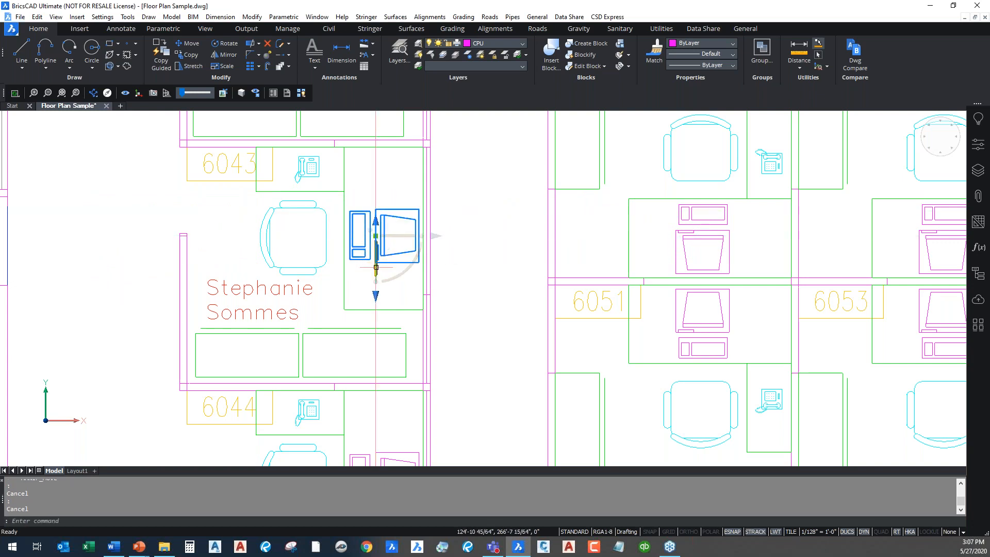
pyautogui.click(376, 261)
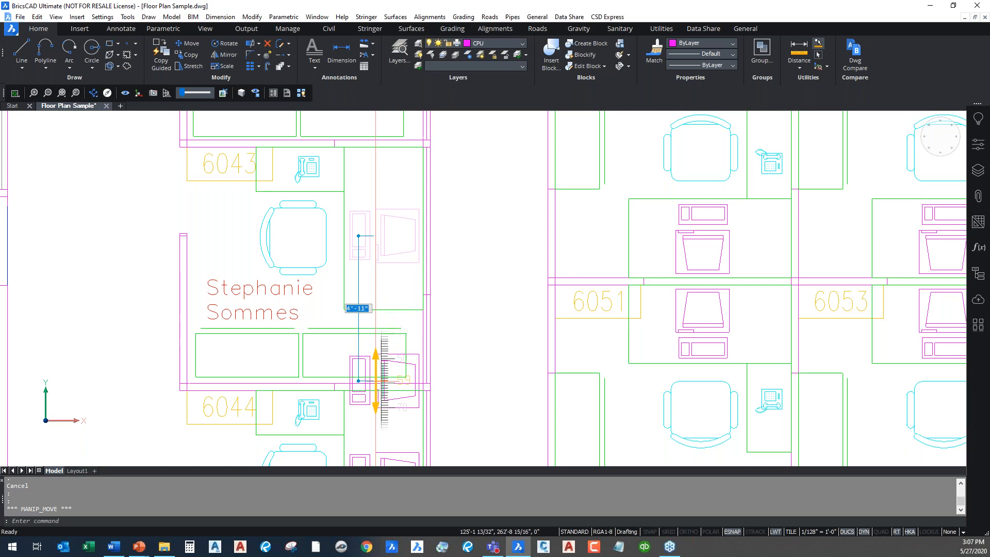
pyautogui.write("5'")
pyautogui.press('Return')
pyautogui.press('Escape')
pyautogui.click(380, 372)
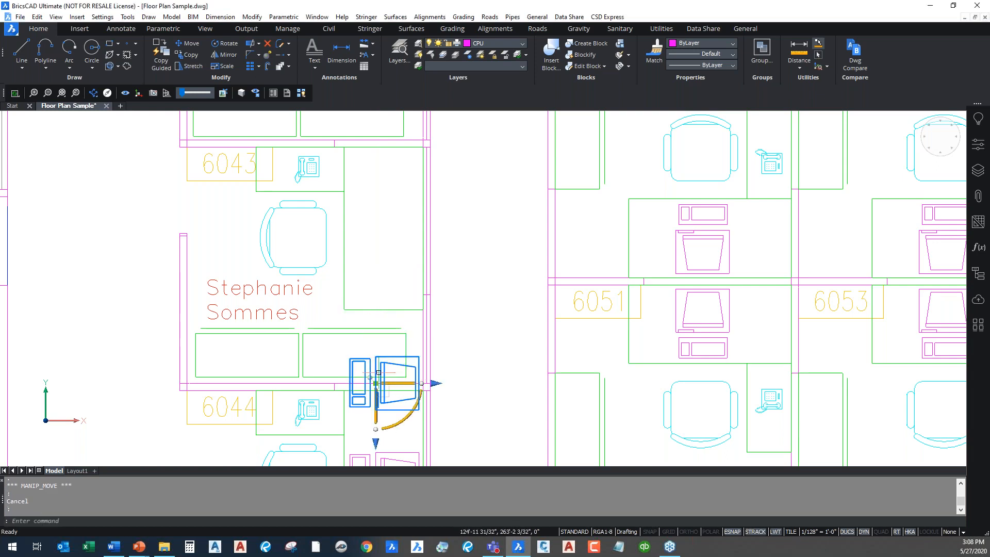
pyautogui.click(370, 377)
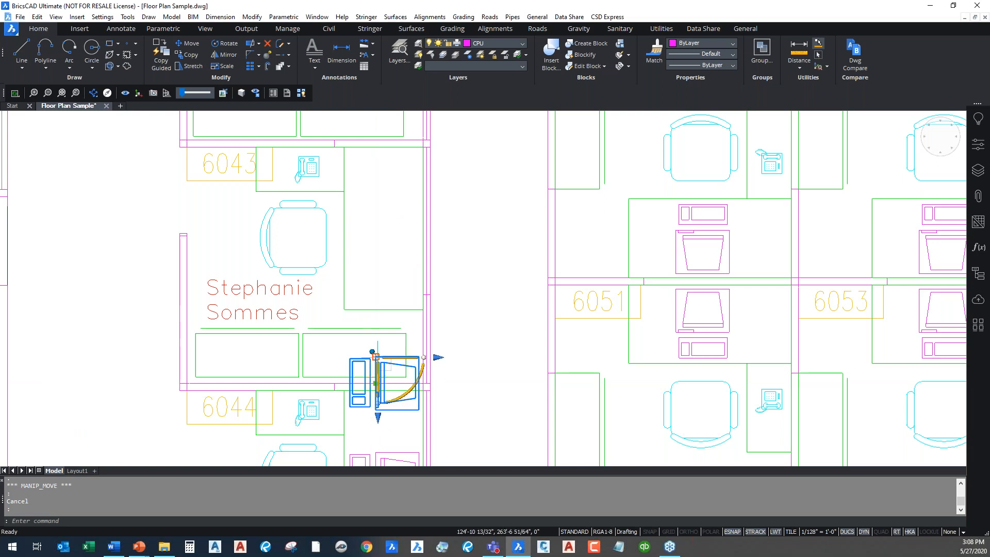
pyautogui.click(377, 400)
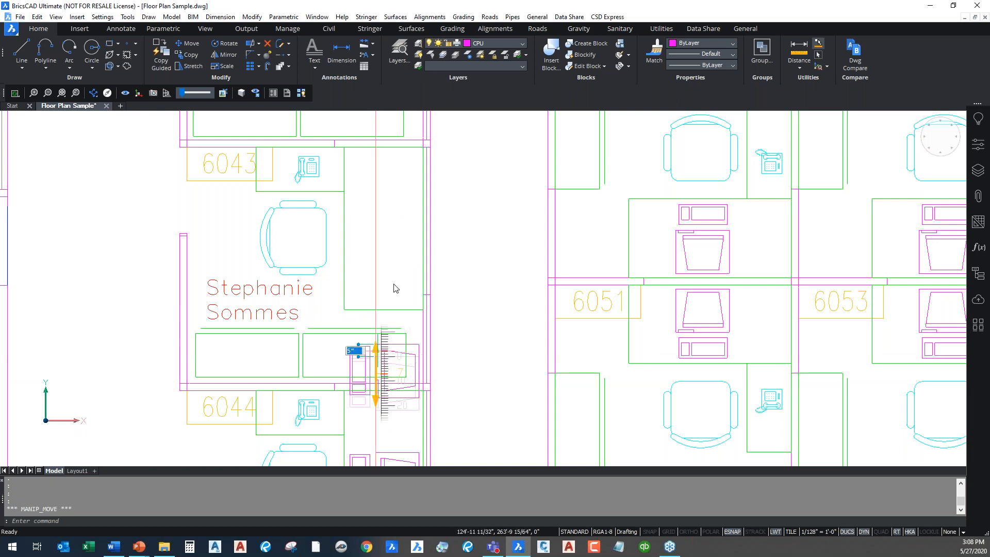
pyautogui.write('5')
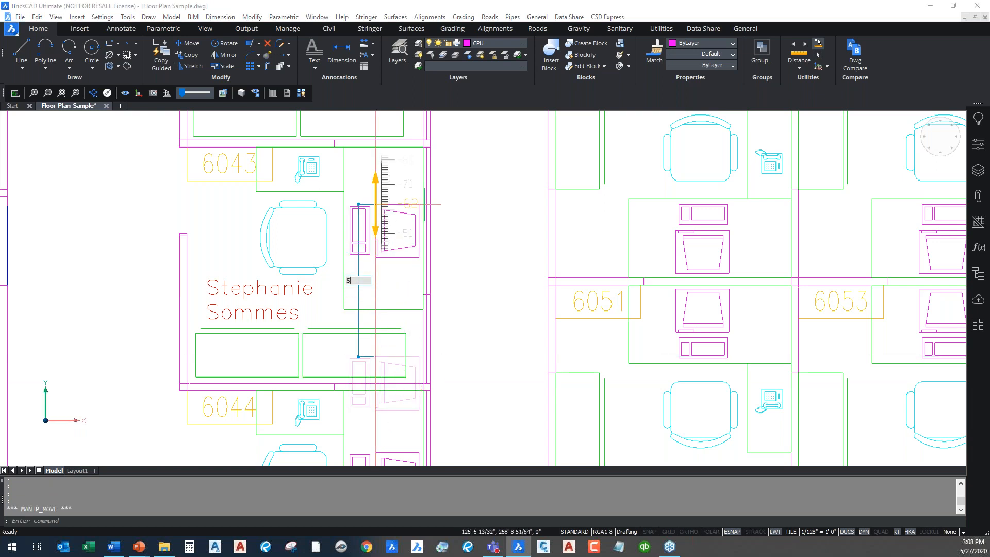
pyautogui.write("'")
pyautogui.press('Return')
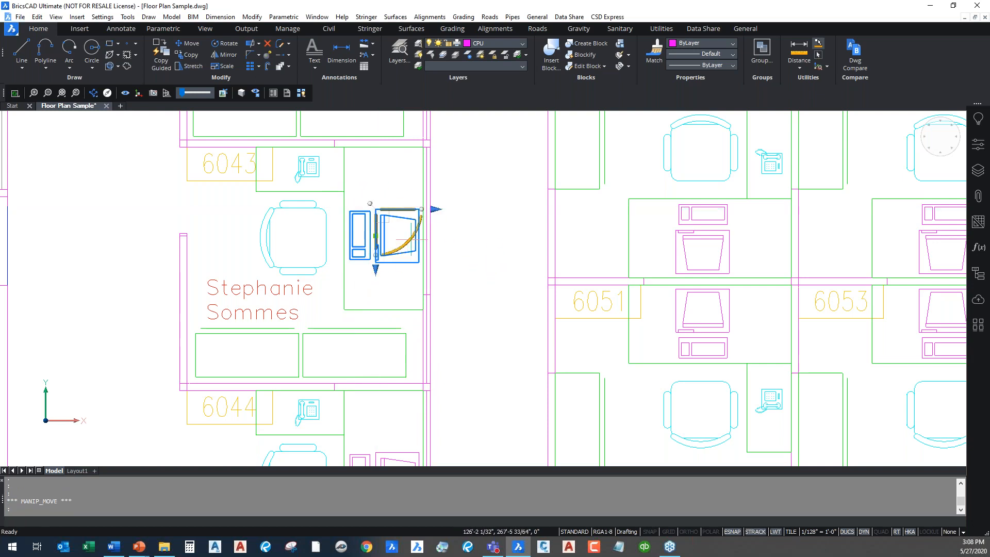
pyautogui.press('Escape')
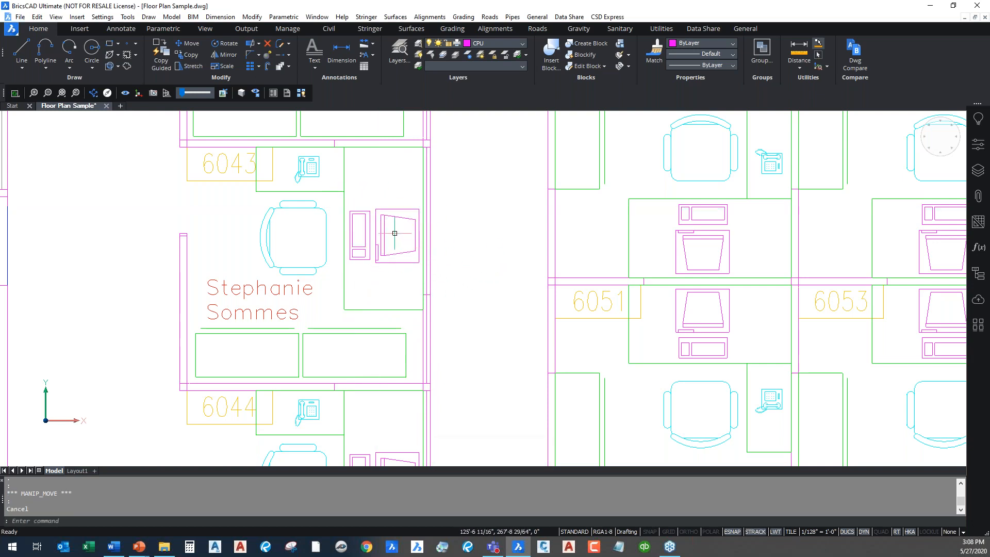
pyautogui.click(396, 235)
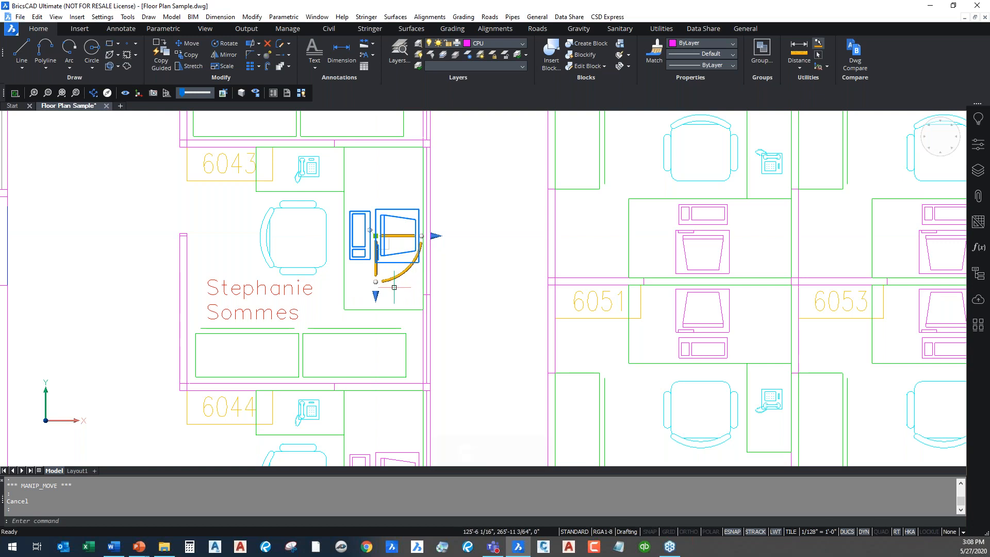
# Move the manipulator to the monitor's corner and rotate the computer block 105° about it
pyautogui.click(368, 230)
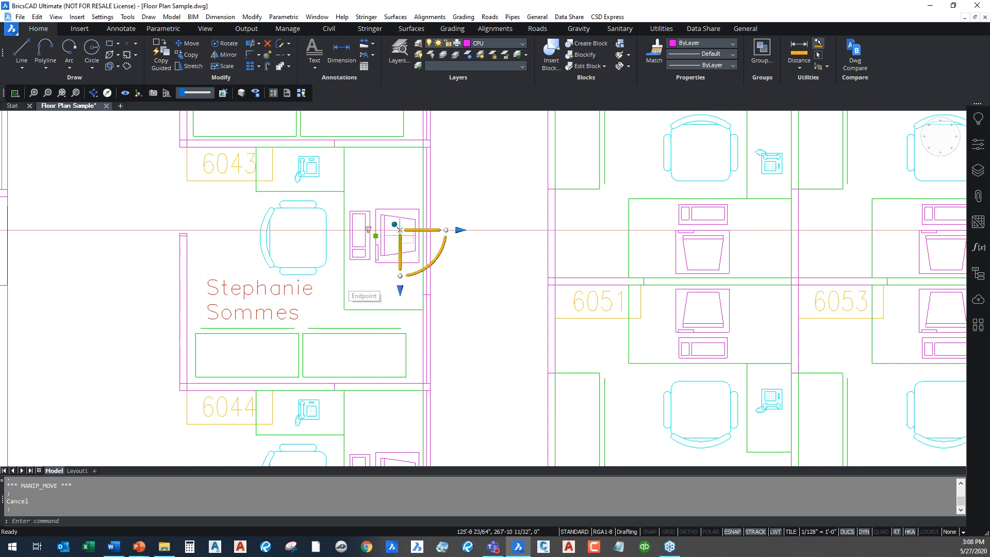
pyautogui.click(384, 235)
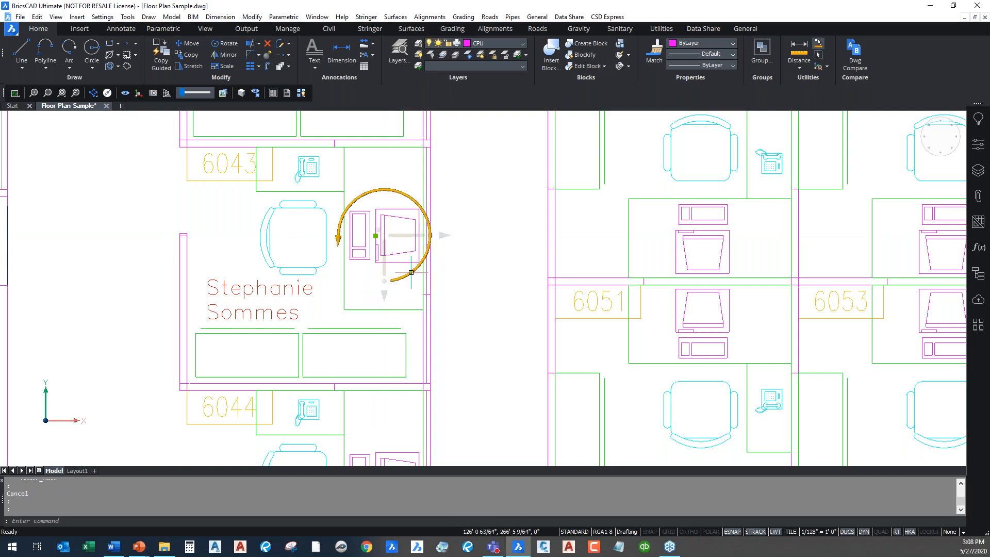
pyautogui.click(411, 272)
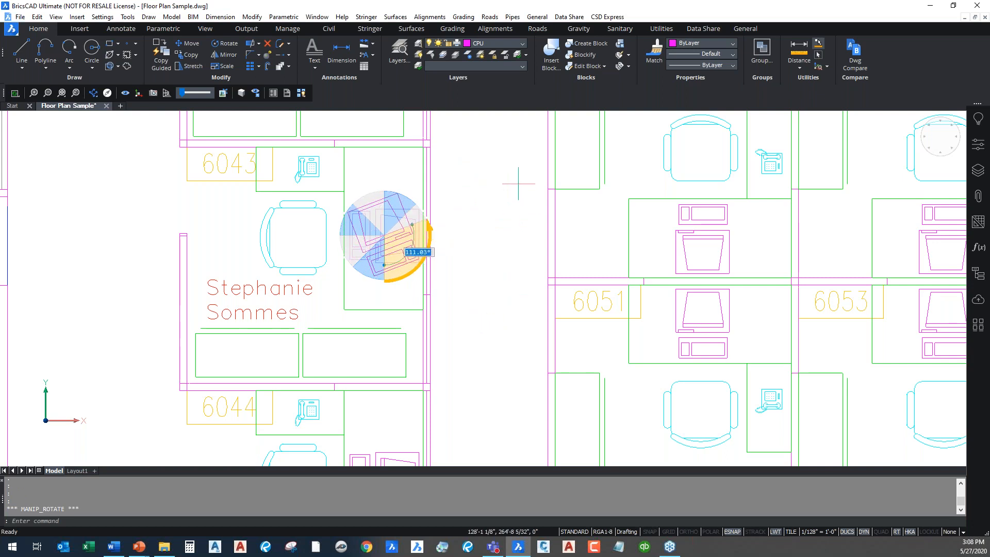
pyautogui.scroll(3, 476, 177)
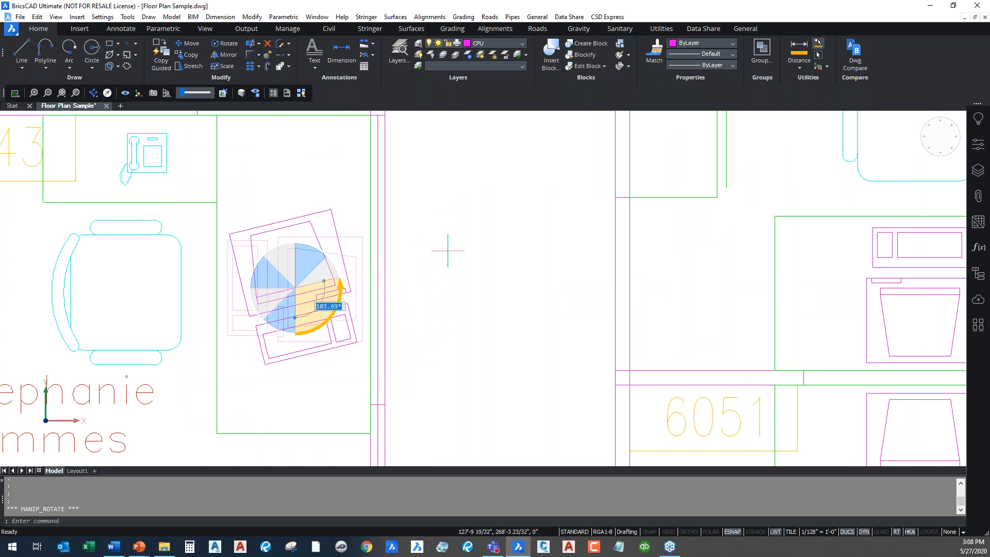
pyautogui.write('105')
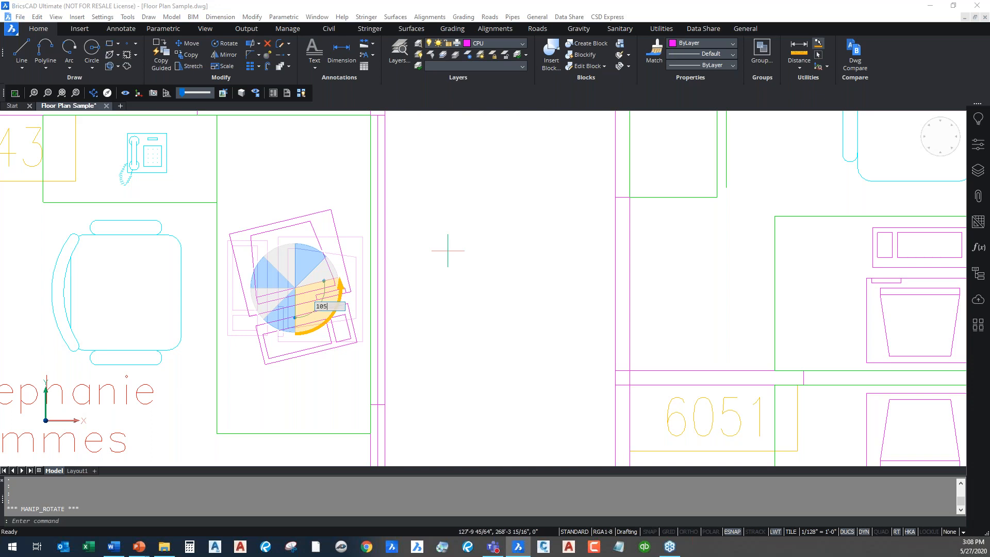
pyautogui.press('Return')
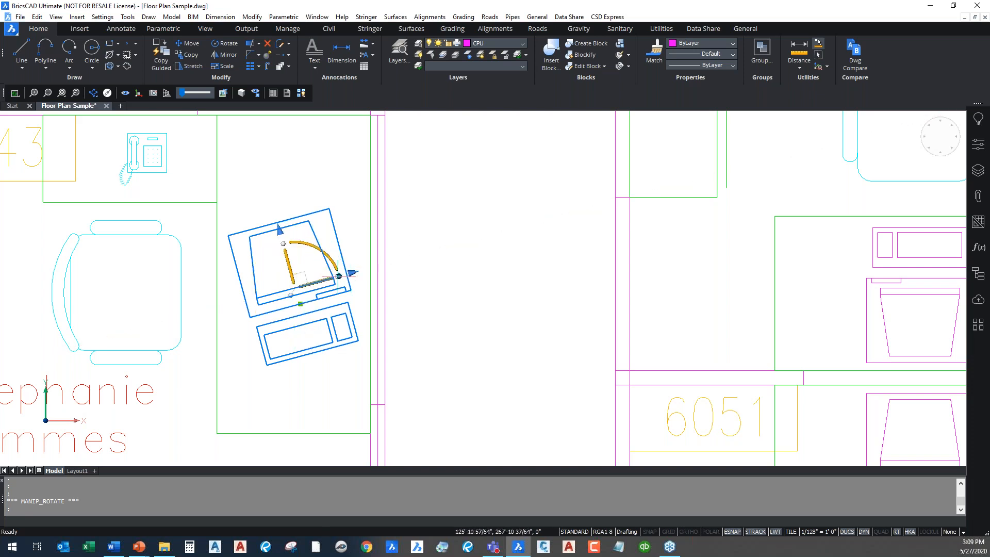
# Cancel a trial rotation, then turn only the manipulator 65° without moving the block
pyautogui.click(334, 263)
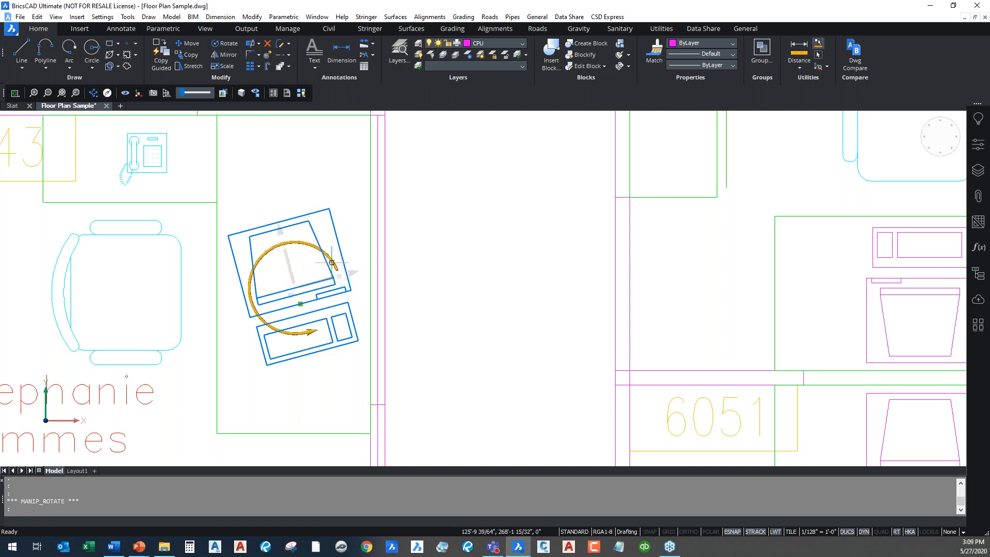
pyautogui.click(340, 276)
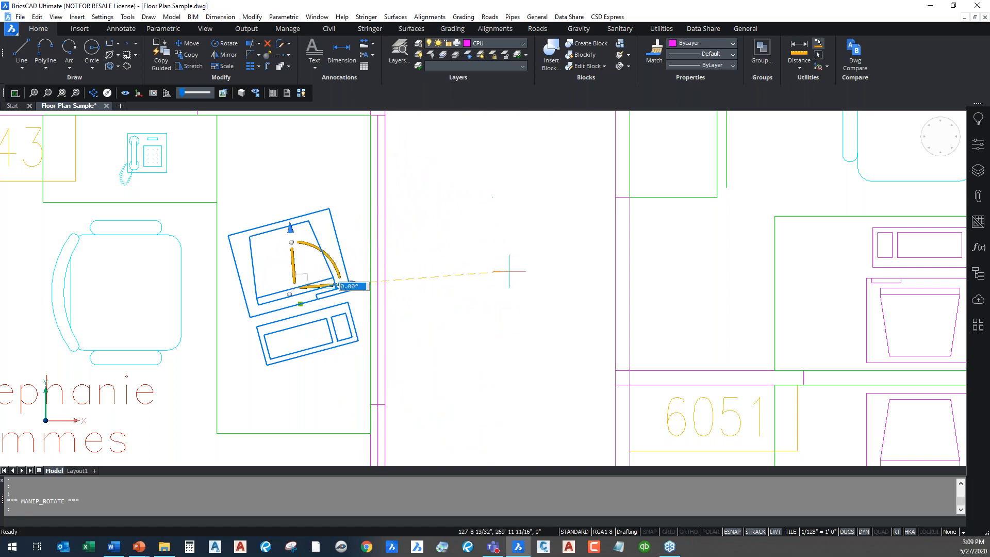
pyautogui.press('Escape')
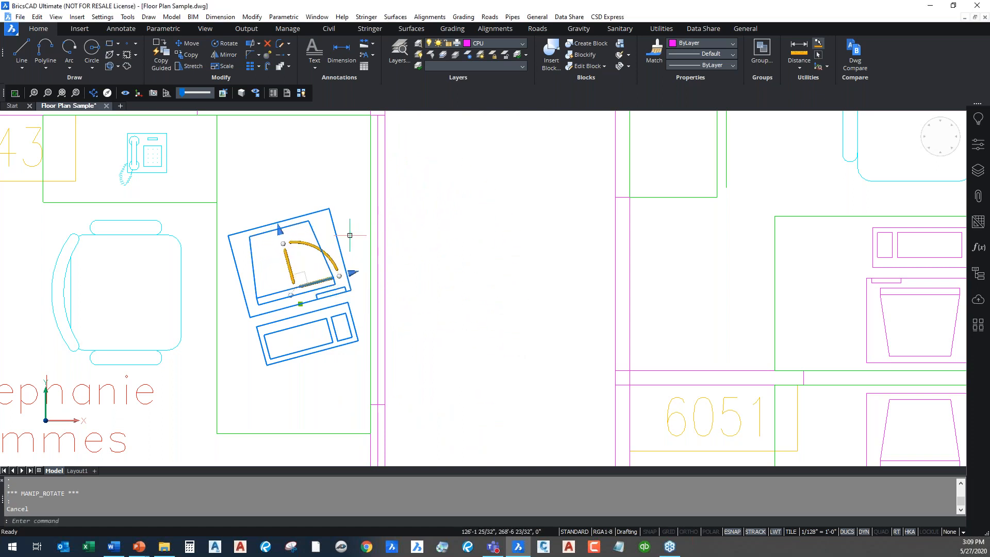
pyautogui.click(282, 243)
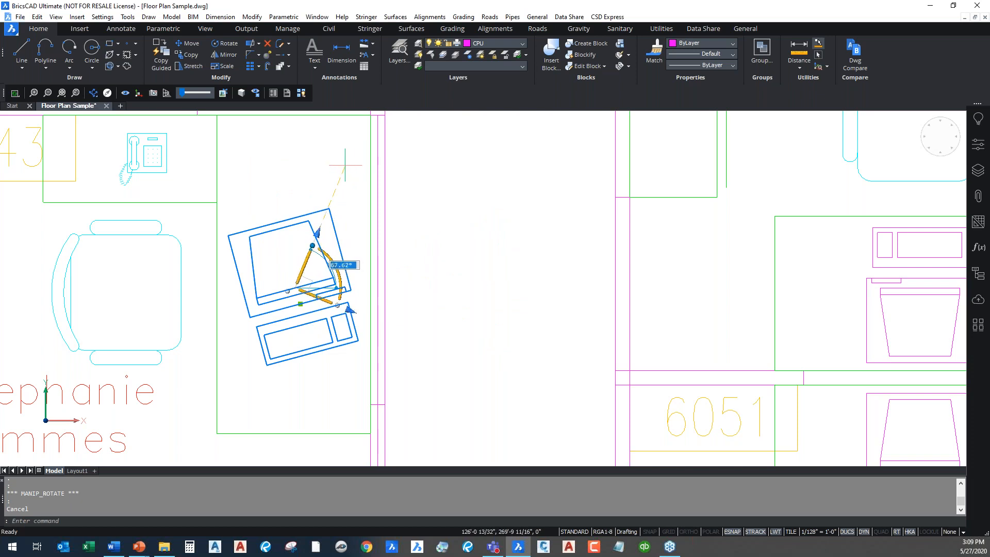
pyautogui.write('65')
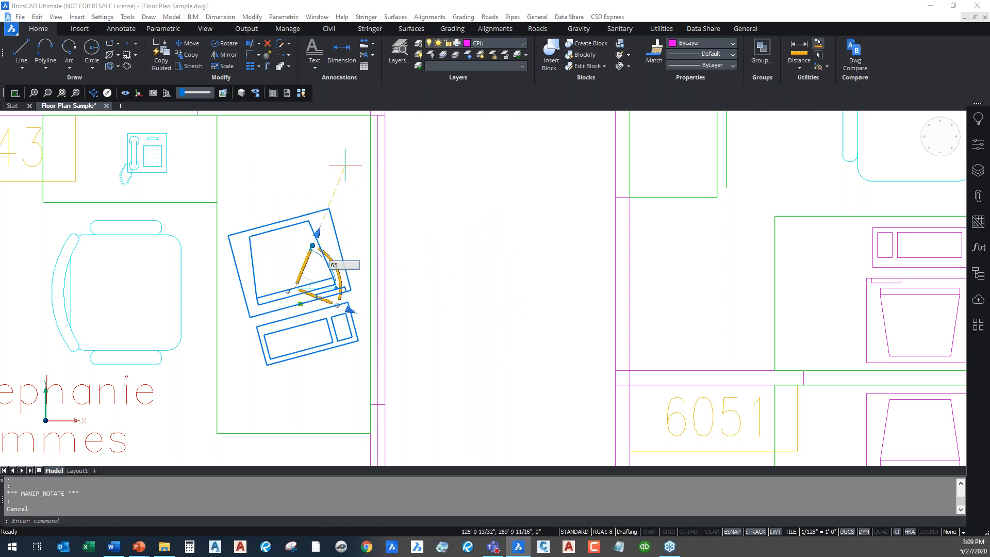
pyautogui.press('Return')
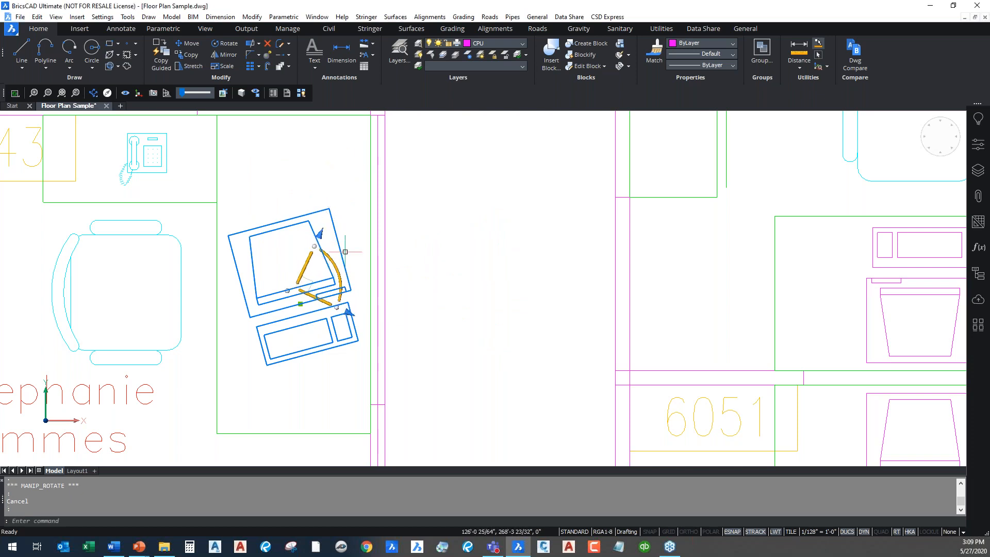
# Cancel another rotation of the block and turn on snap tracking with F11
pyautogui.click(329, 256)
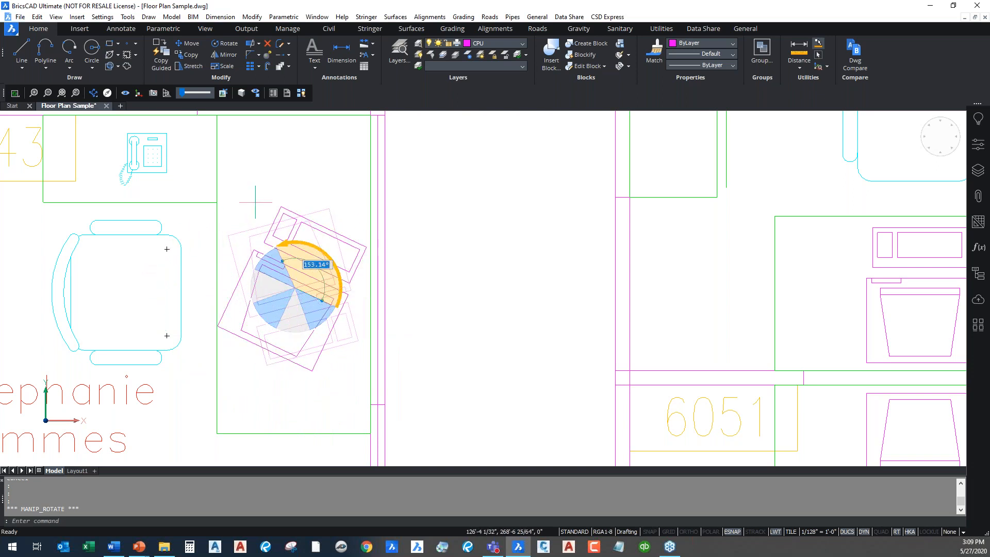
pyautogui.press('Escape')
pyautogui.press('F11')
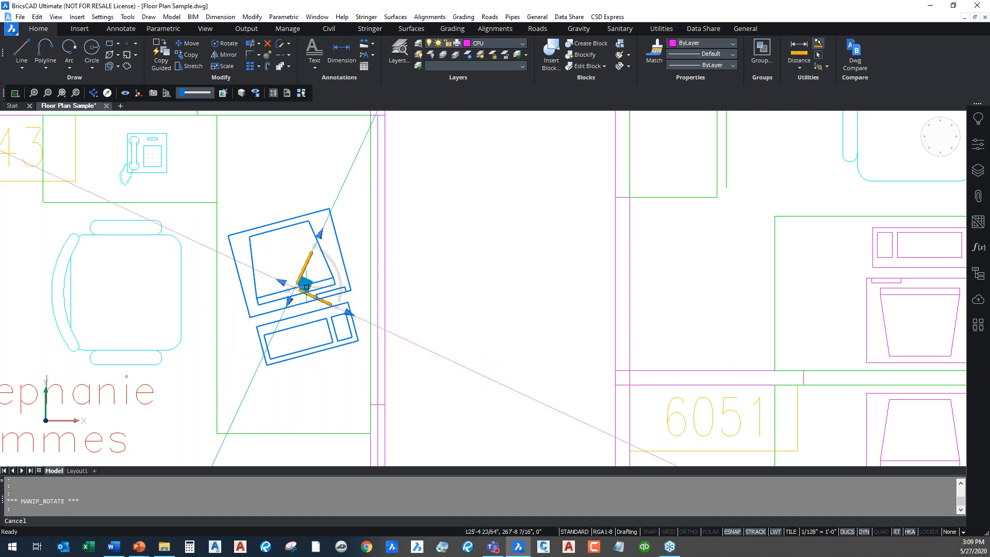
# Move the computer block 3' and 3' up and to the right along the manipulator axes
pyautogui.moveTo(306, 286); pyautogui.dragTo(460, 257)
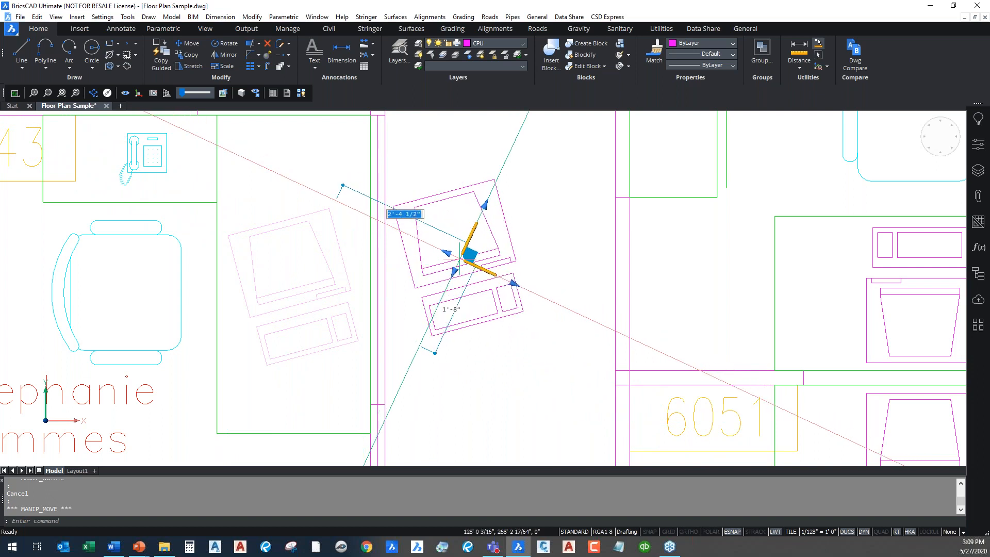
pyautogui.write('3')
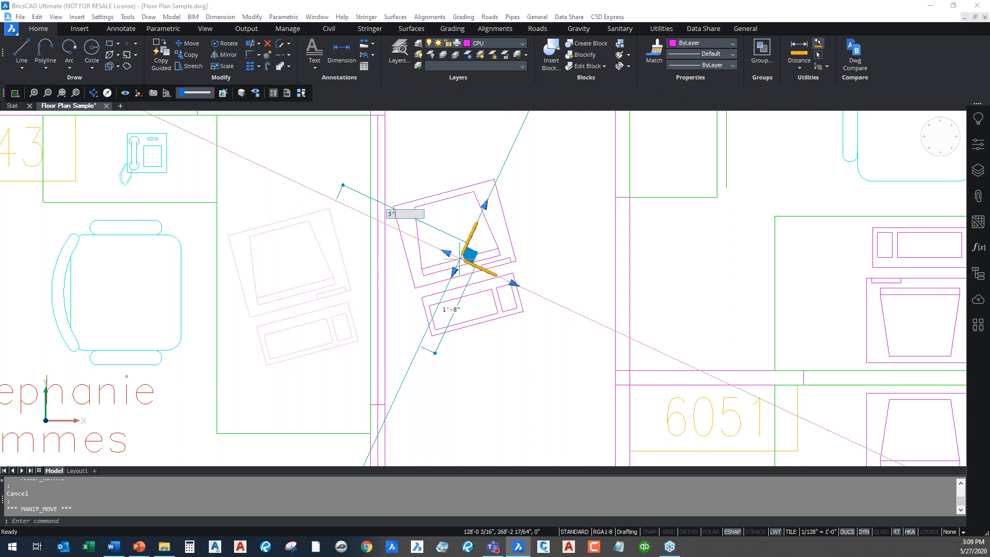
pyautogui.press('Tab')
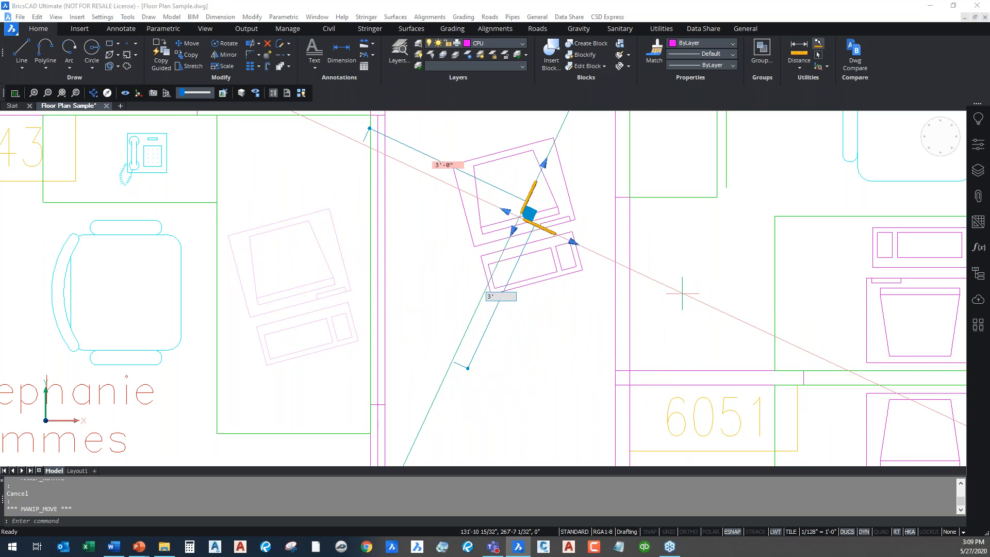
pyautogui.write("3'")
pyautogui.press('Return')
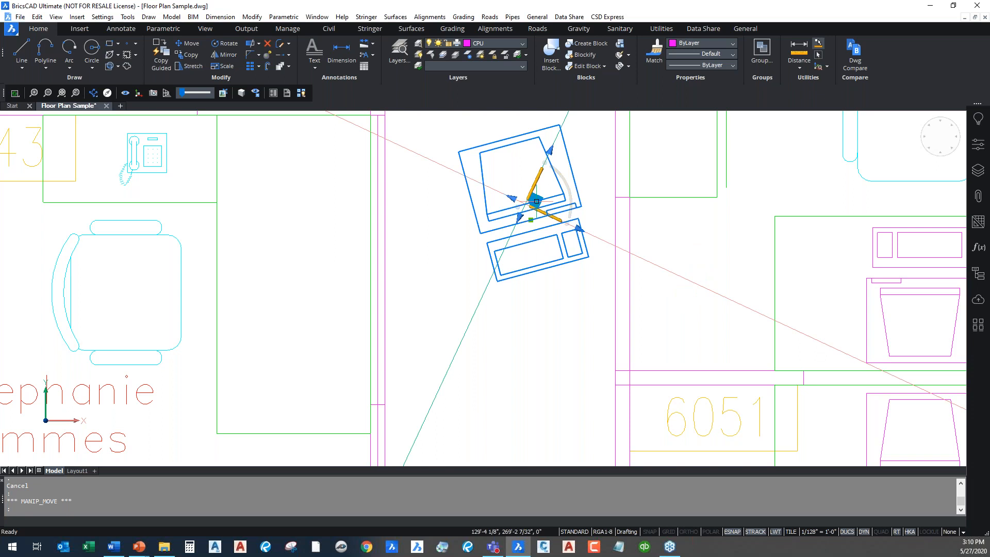
# Pan around the moved block and cancel a trial move of it to the left
pyautogui.moveTo(536, 201); pyautogui.dragTo(435, 260, button='middle')
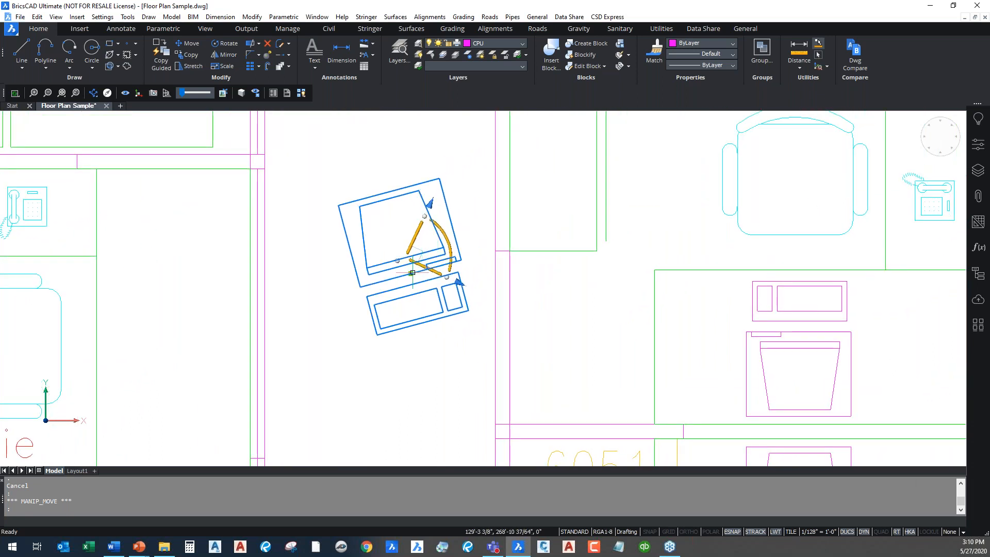
pyautogui.click(146, 295)
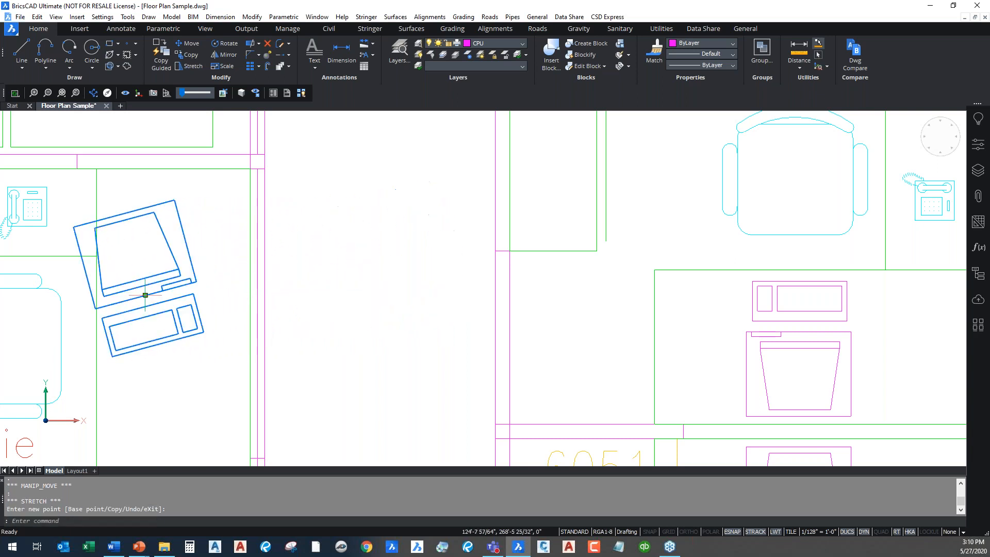
pyautogui.click(146, 295)
pyautogui.press('Escape')
pyautogui.press('Escape')
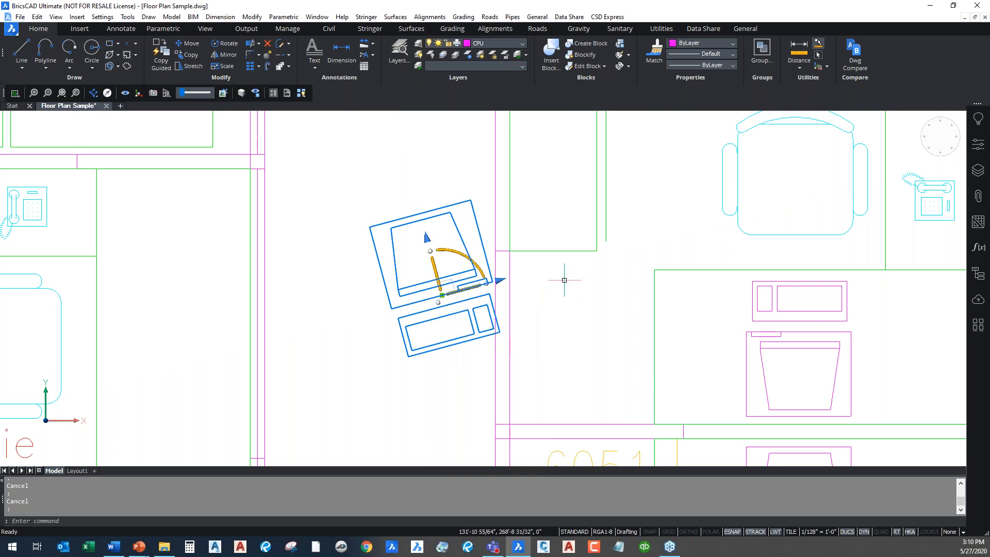
# Start mirroring the block across its upright axis and pan to show neighbouring cubicles
pyautogui.scroll(-2, 564, 280)
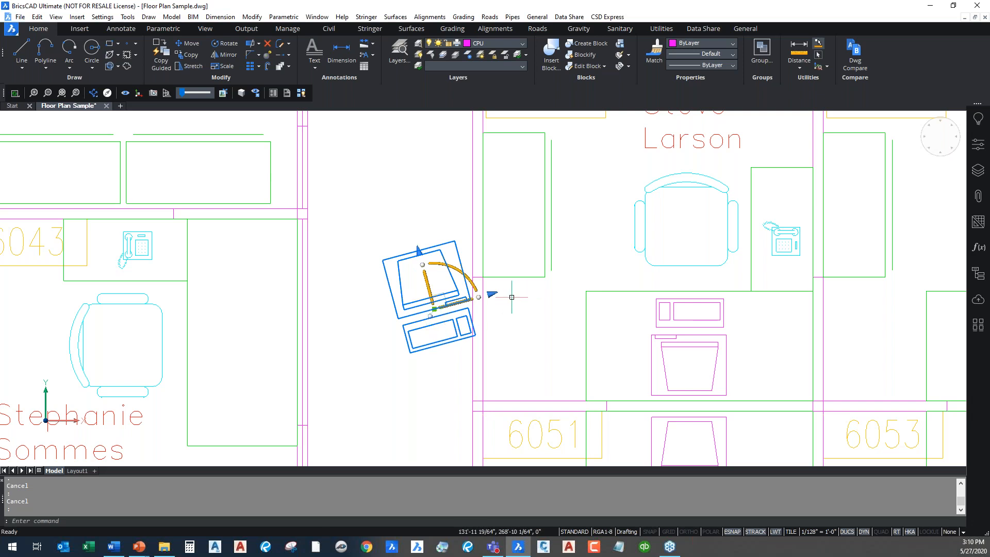
pyautogui.click(418, 252)
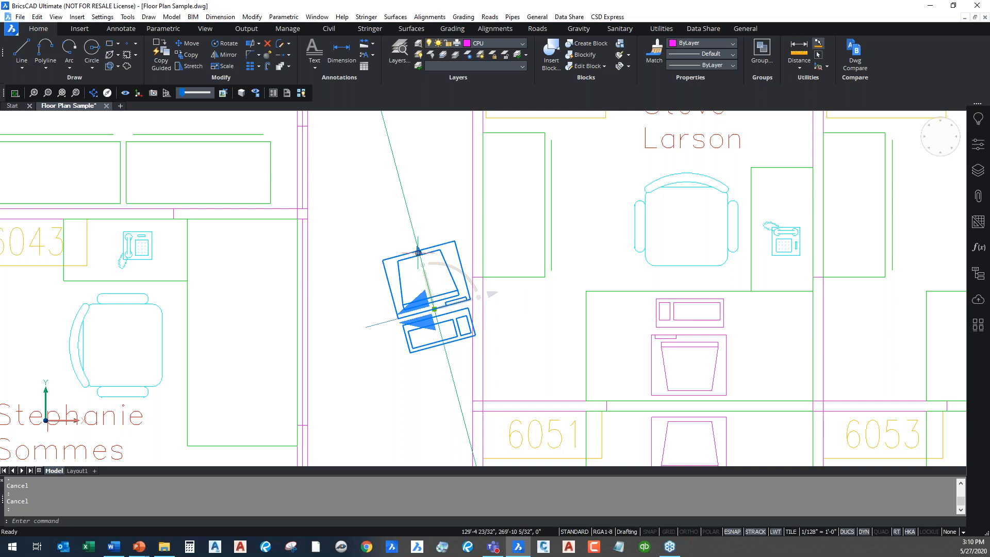
pyautogui.scroll(-2, 438, 204)
pyautogui.moveTo(438, 204); pyautogui.dragTo(400, 291, button='middle')
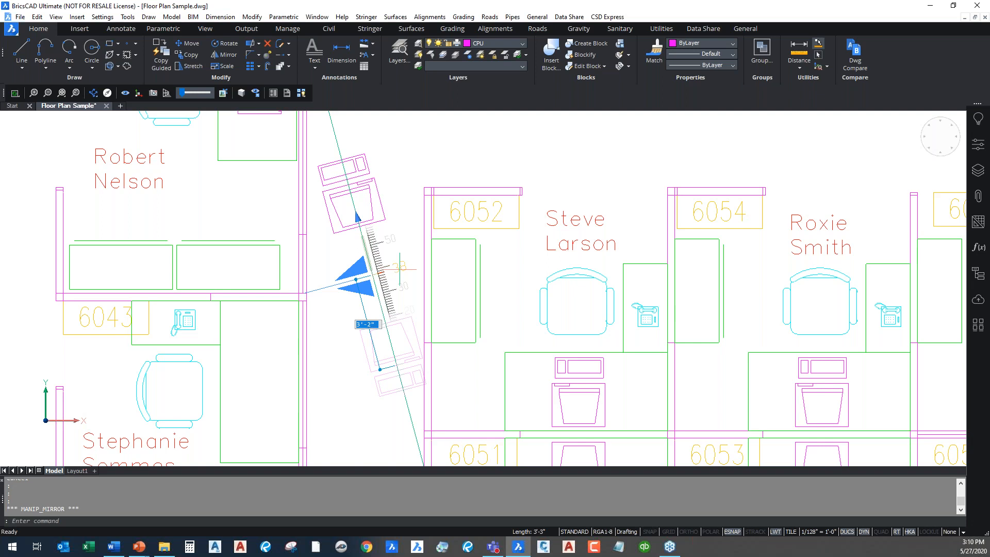
# Mirror the computer block at a 3' distance, cancel a second mirror, and zoom out fully
pyautogui.write("3'")
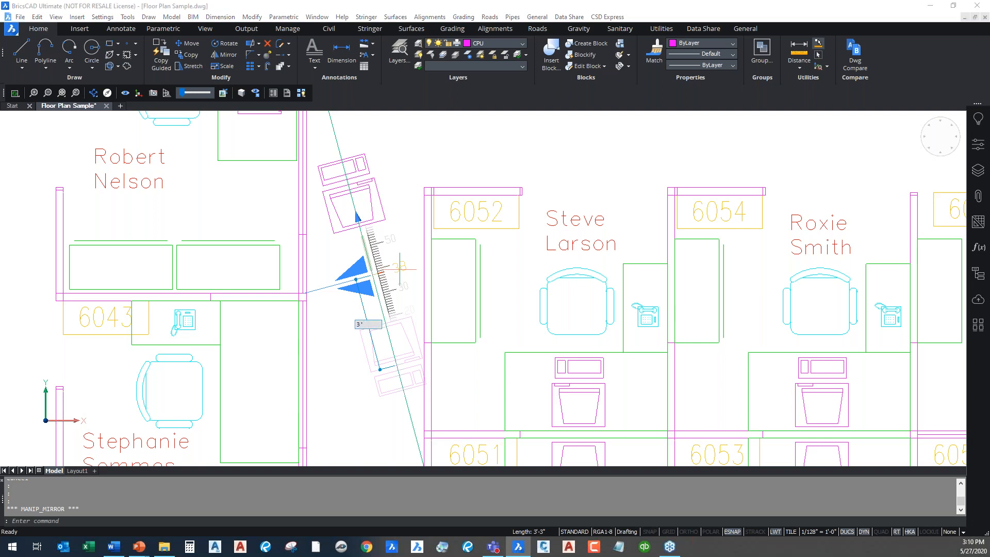
pyautogui.press('Return')
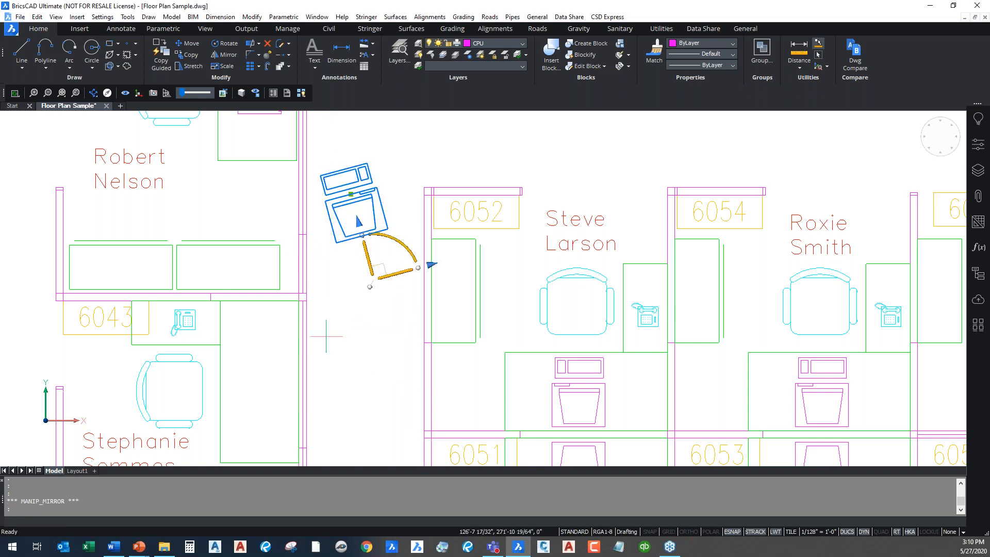
pyautogui.click(432, 264)
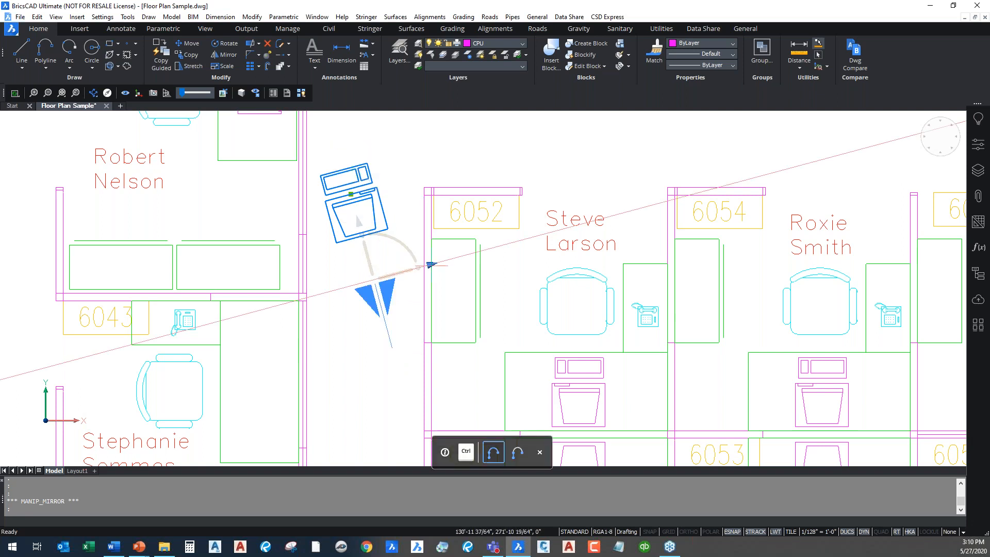
pyautogui.click(431, 265)
pyautogui.moveTo(506, 291); pyautogui.dragTo(356, 380, button='middle')
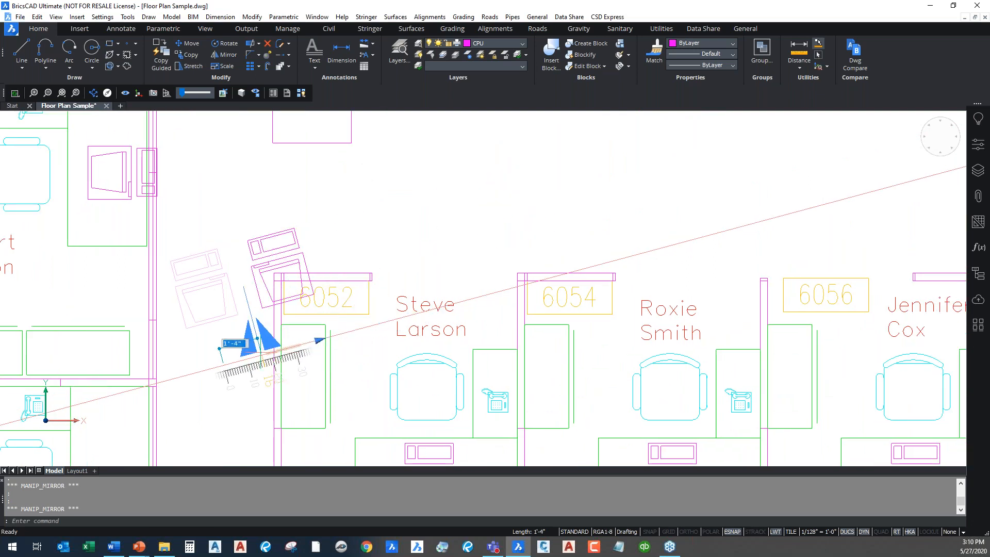
pyautogui.press('Escape')
pyautogui.press('Escape')
pyautogui.scroll(-8, 464, 232)
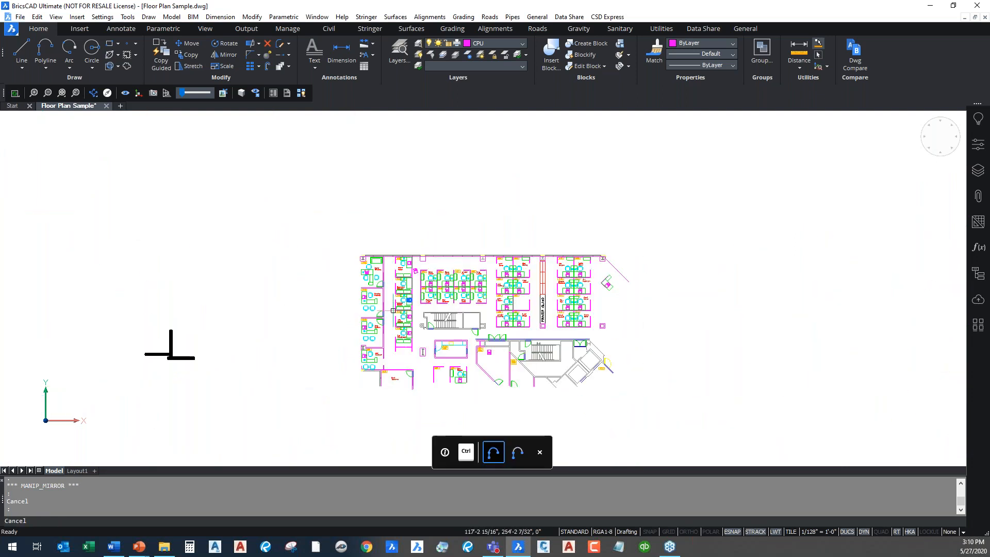
pyautogui.moveTo(349, 331); pyautogui.dragTo(368, 290, button='middle')
pyautogui.click(948, 153)
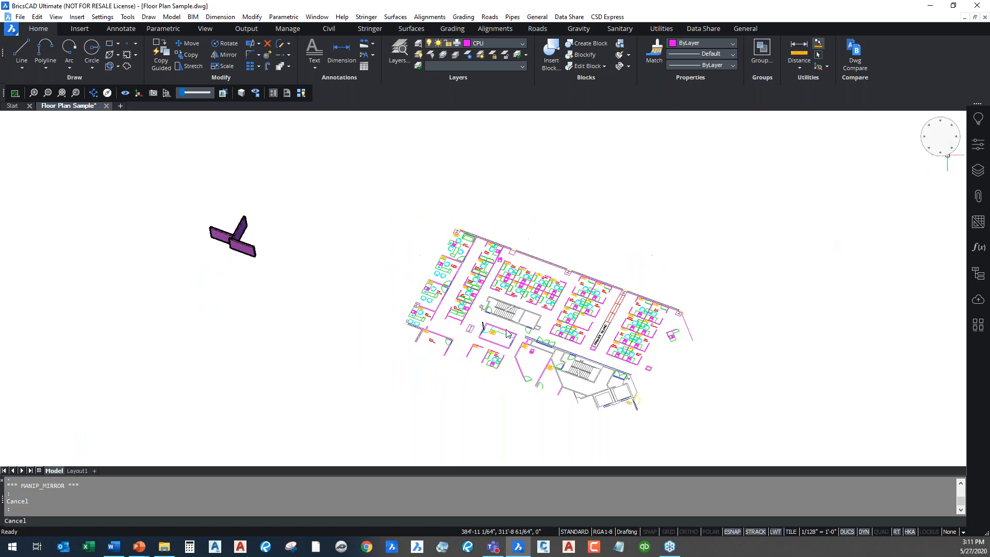
pyautogui.scroll(4, 216, 197)
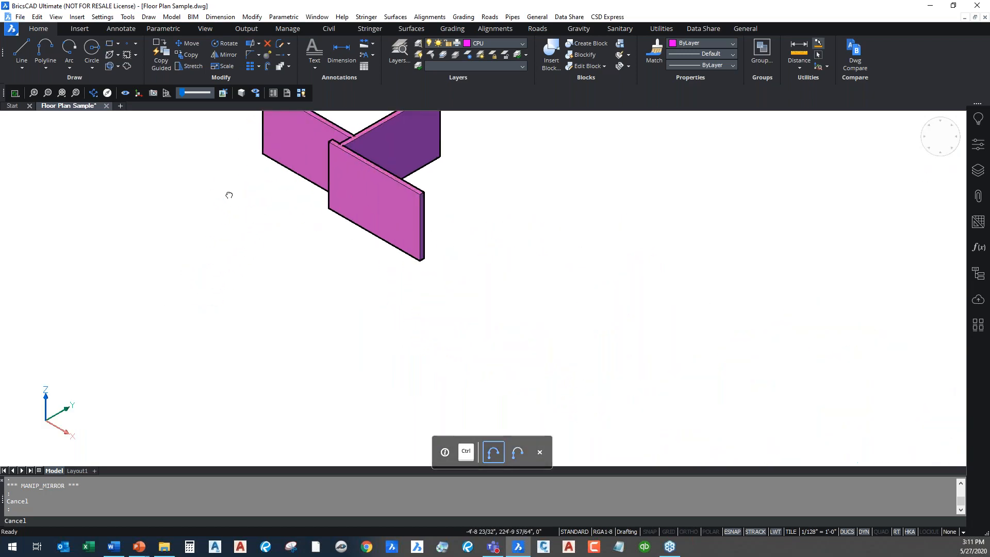
pyautogui.moveTo(228, 195); pyautogui.dragTo(237, 324, button='middle')
pyautogui.moveTo(474, 277); pyautogui.dragTo(486, 234, button='middle')
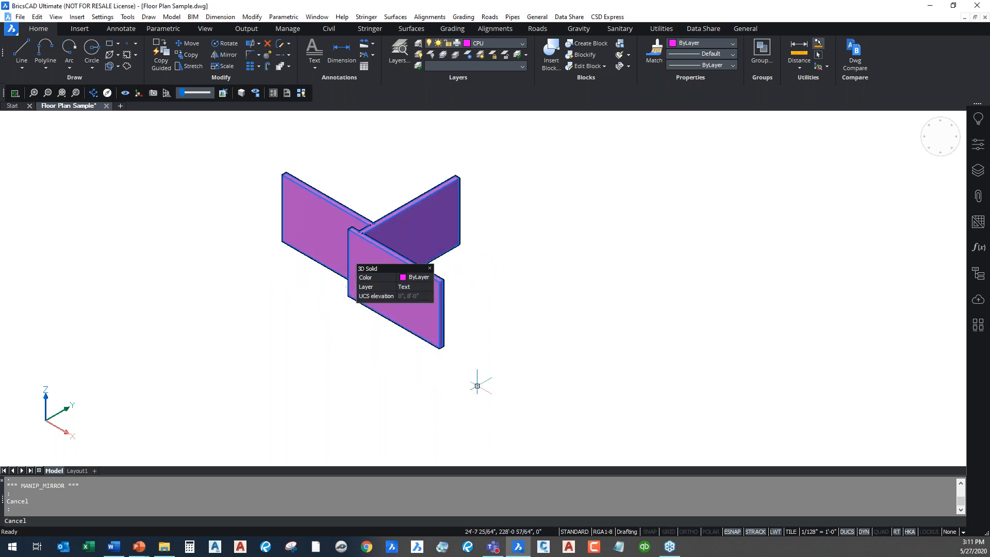
pyautogui.moveTo(371, 332); pyautogui.dragTo(445, 396, button='middle')
pyautogui.scroll(4, 420, 363)
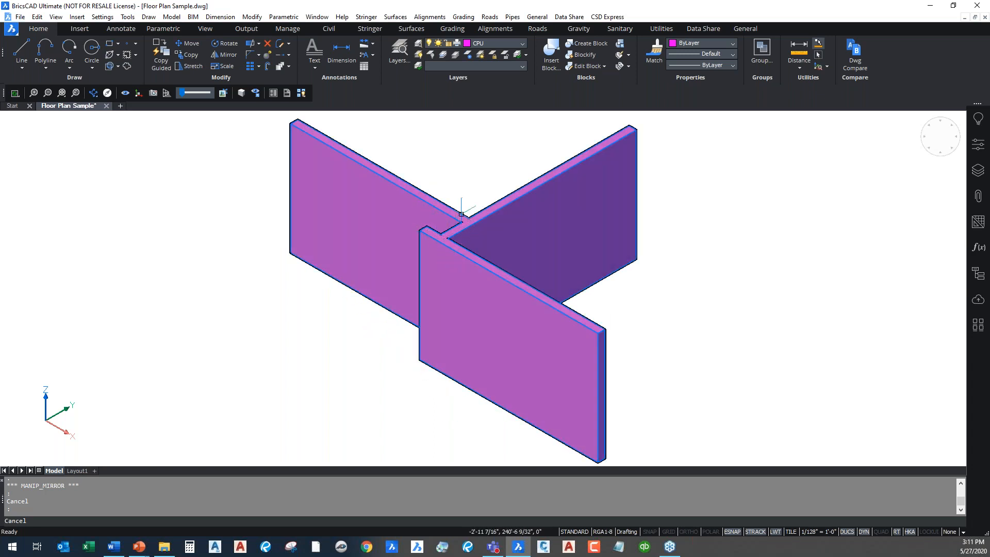
pyautogui.scroll(-3, 443, 242)
pyautogui.moveTo(457, 272); pyautogui.dragTo(440, 283, button='middle')
pyautogui.moveTo(518, 297)
pyautogui.scroll(3, 423, 250)
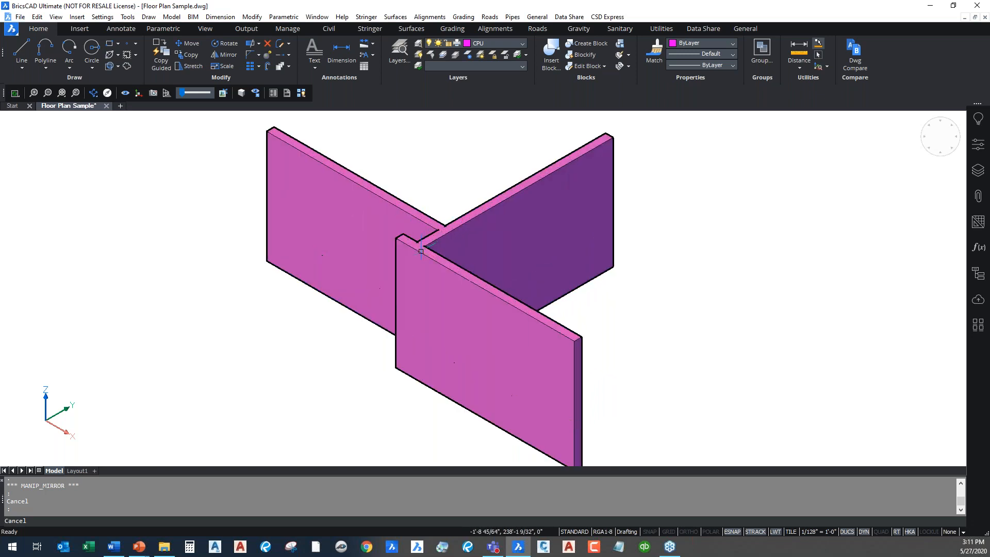
# Select the front cubicle panel and anchor its manipulator at the panel's outer top corner
pyautogui.click(422, 249)
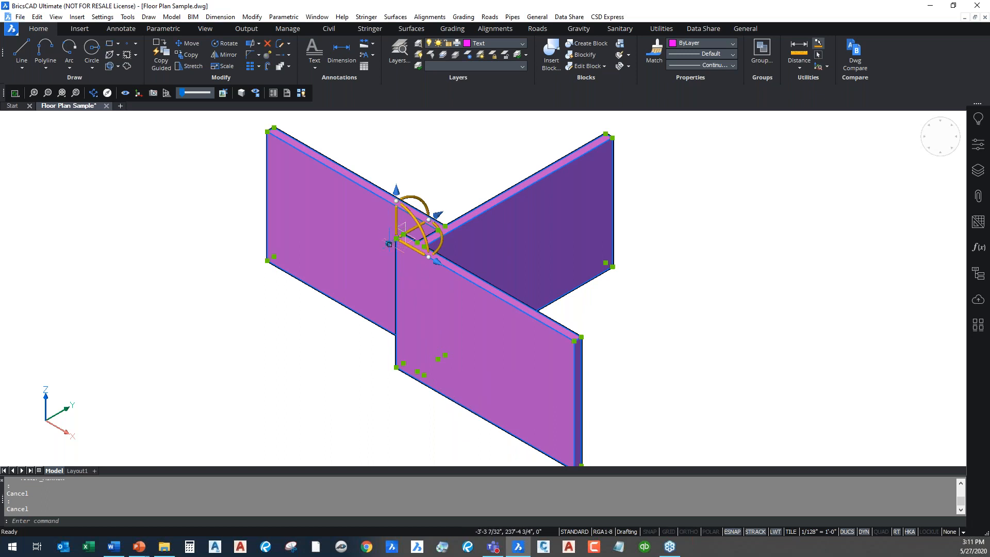
pyautogui.moveTo(387, 243); pyautogui.dragTo(573, 340)
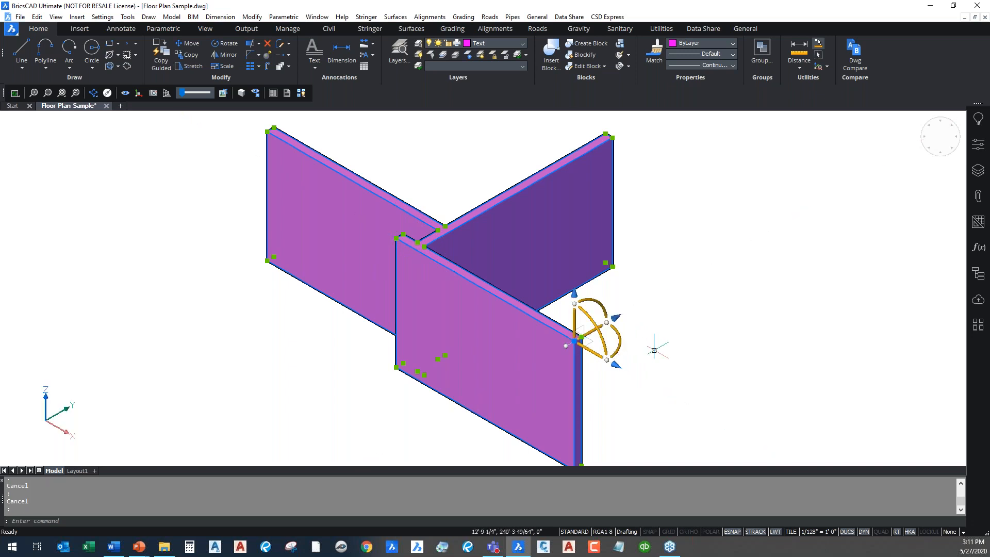
pyautogui.scroll(2, 653, 349)
pyautogui.moveTo(652, 347); pyautogui.dragTo(602, 295, button='middle')
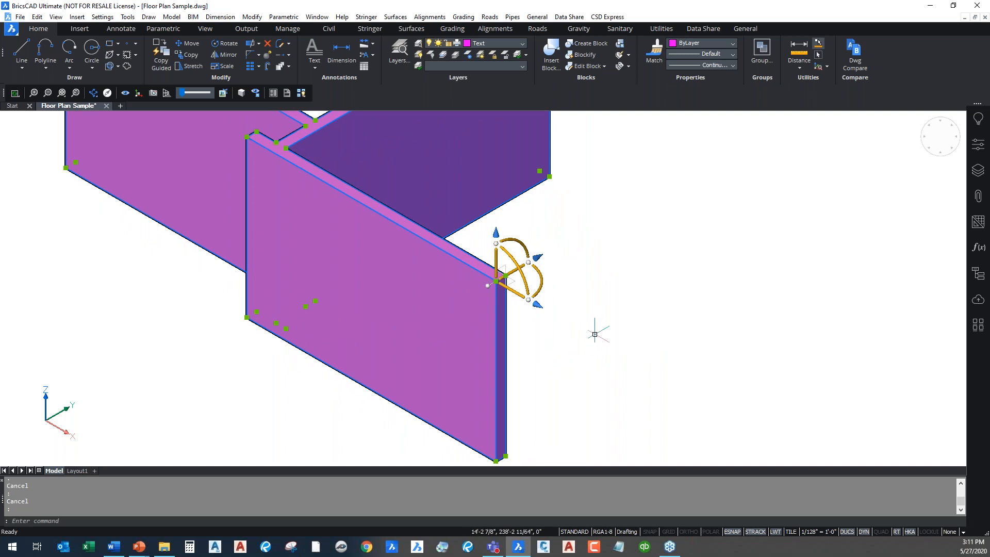
pyautogui.click(515, 293)
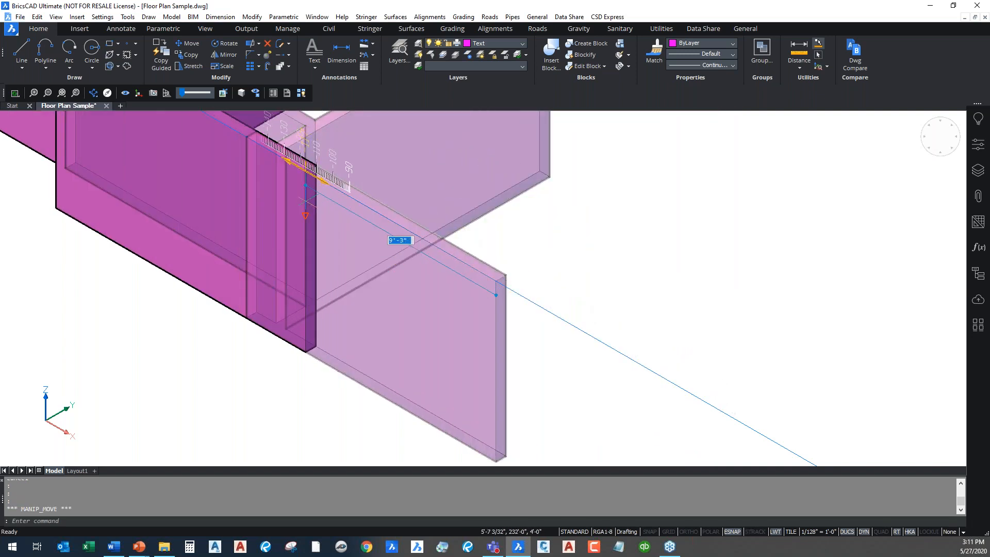
pyautogui.press('Escape')
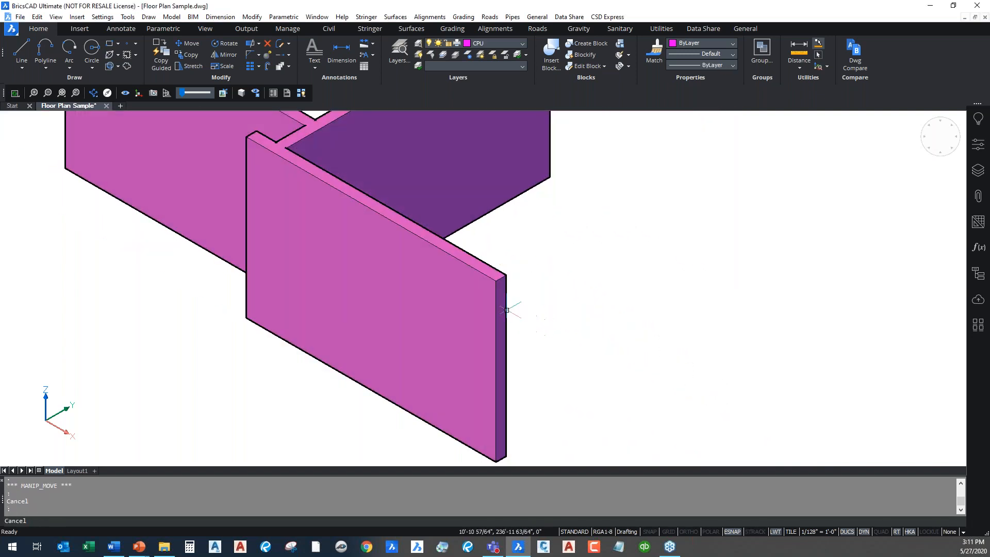
# Cancel a trial horizontal move of the front panel and reselect it
pyautogui.click(493, 278)
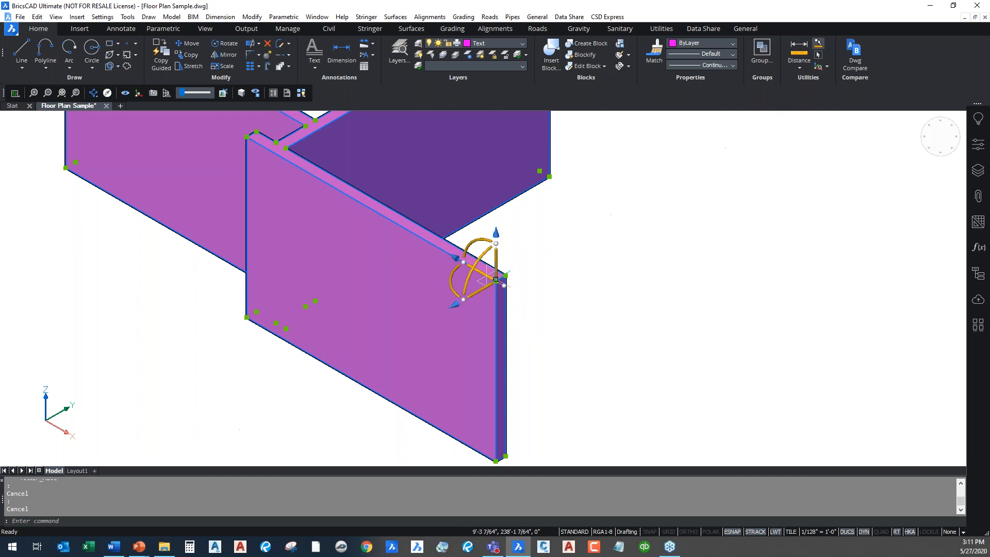
pyautogui.click(485, 287)
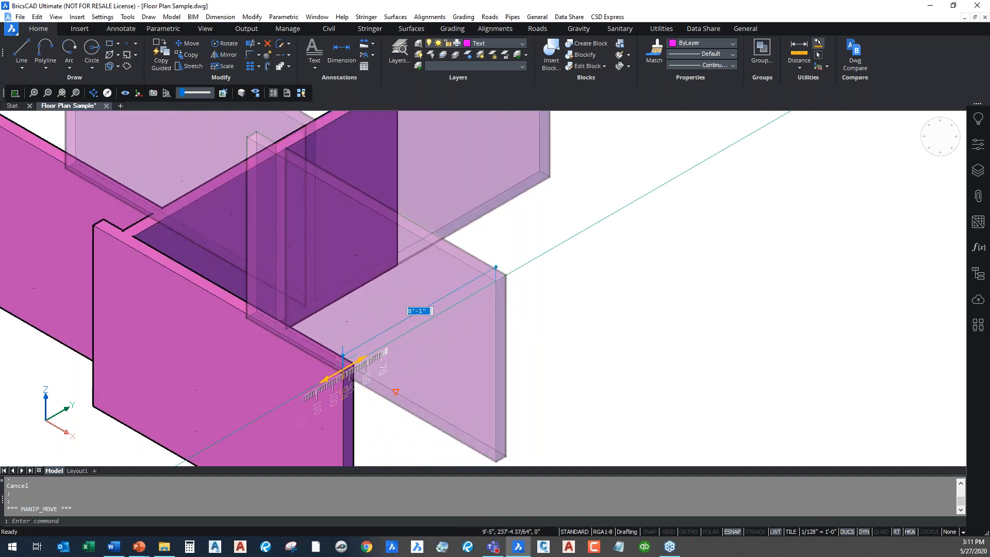
pyautogui.press('Escape')
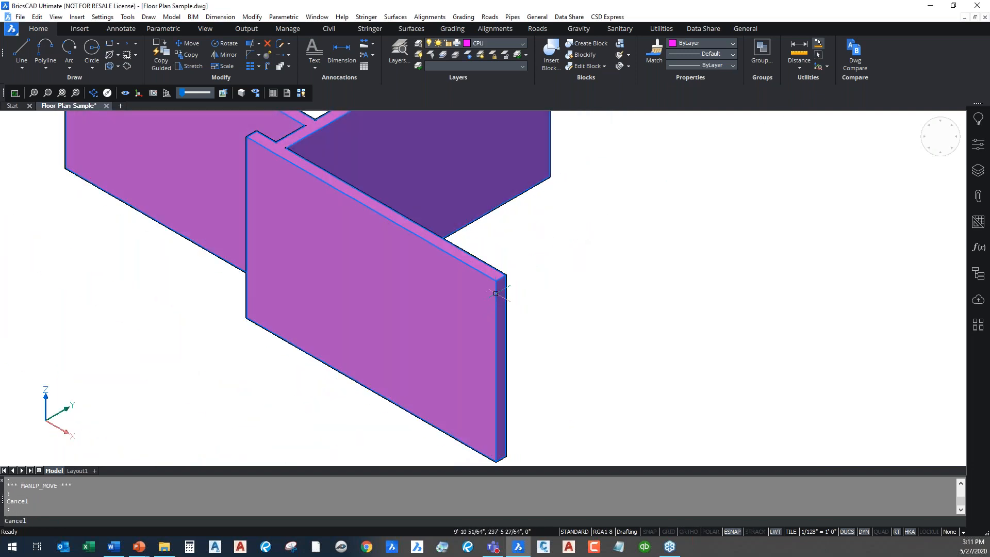
pyautogui.click(491, 277)
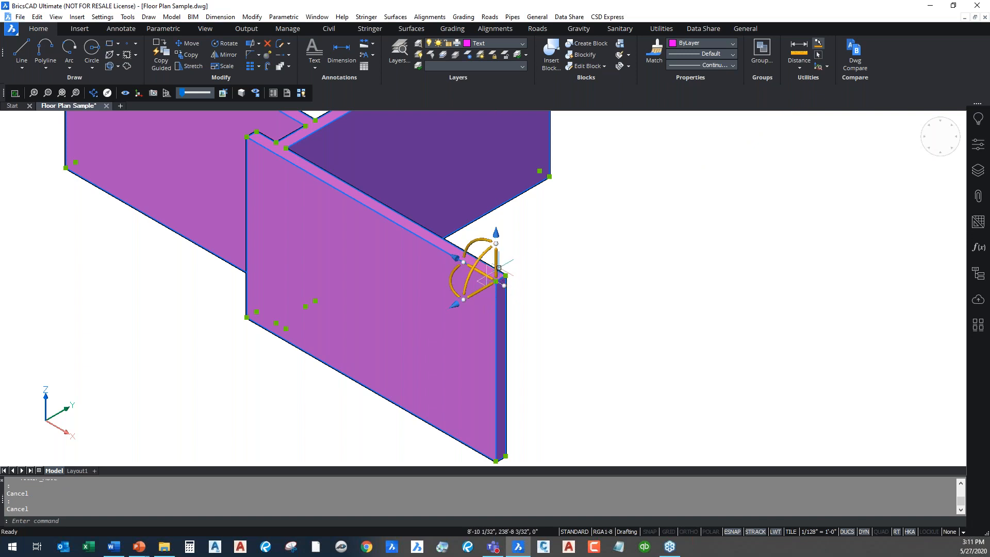
pyautogui.click(494, 258)
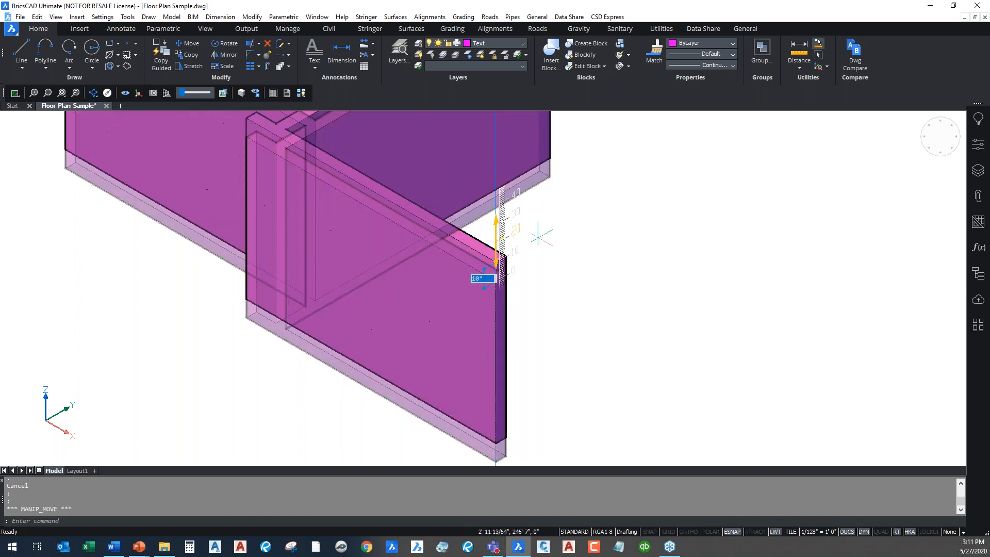
pyautogui.scroll(-5, 496, 281)
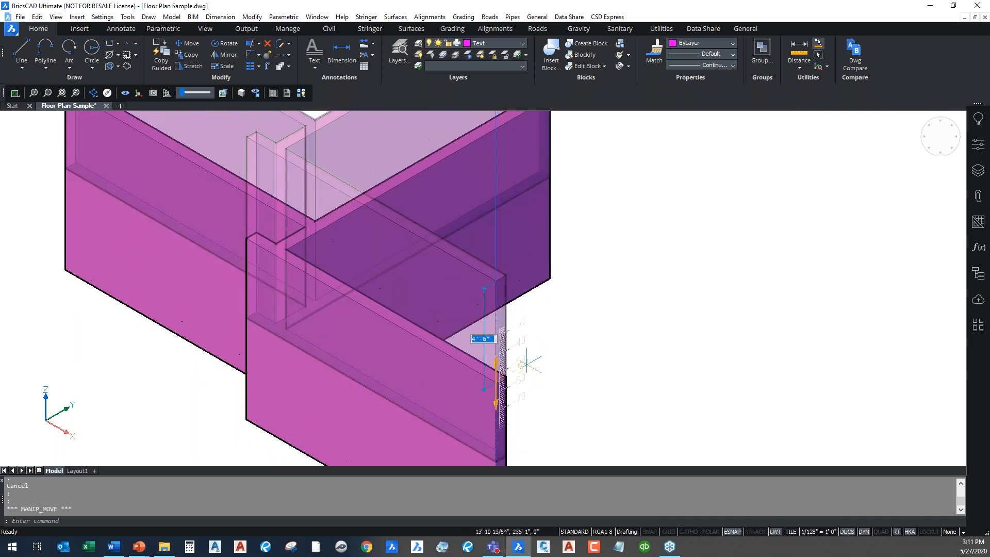
pyautogui.scroll(5, 511, 346)
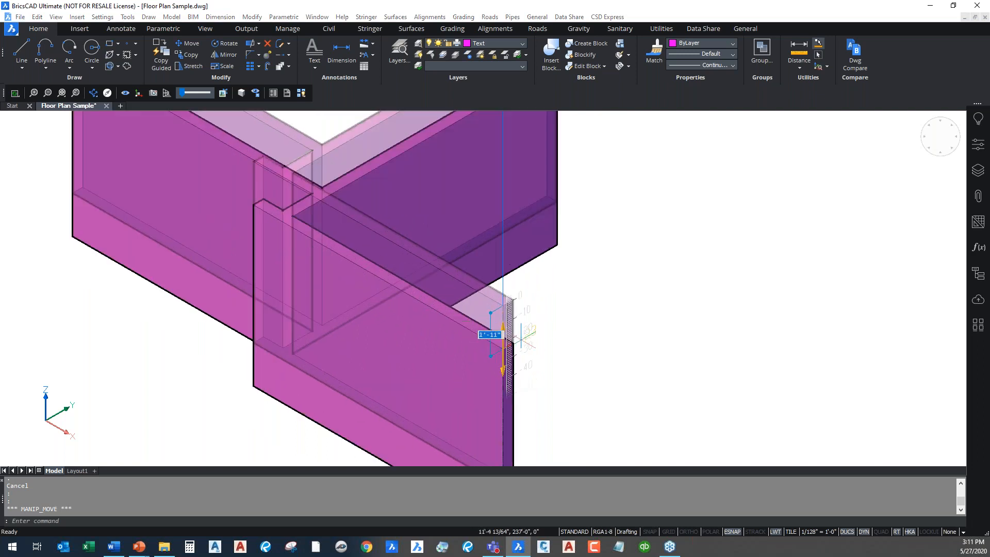
pyautogui.press('Escape')
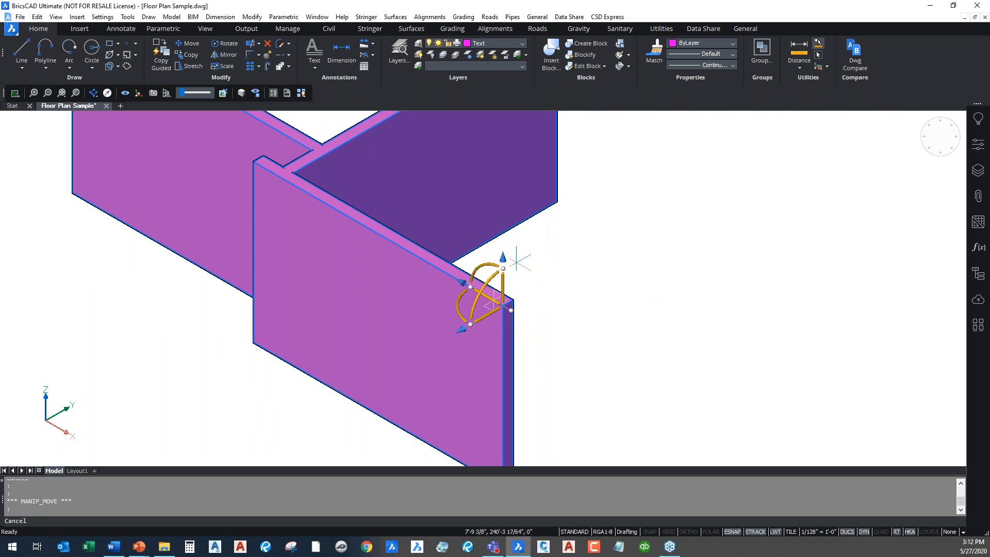
pyautogui.scroll(-2, 517, 261)
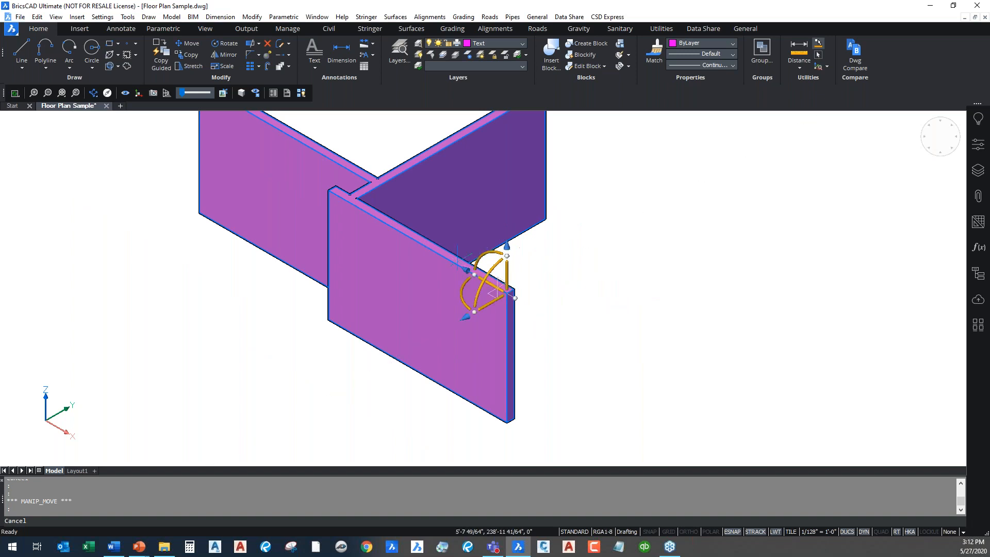
pyautogui.click(490, 274)
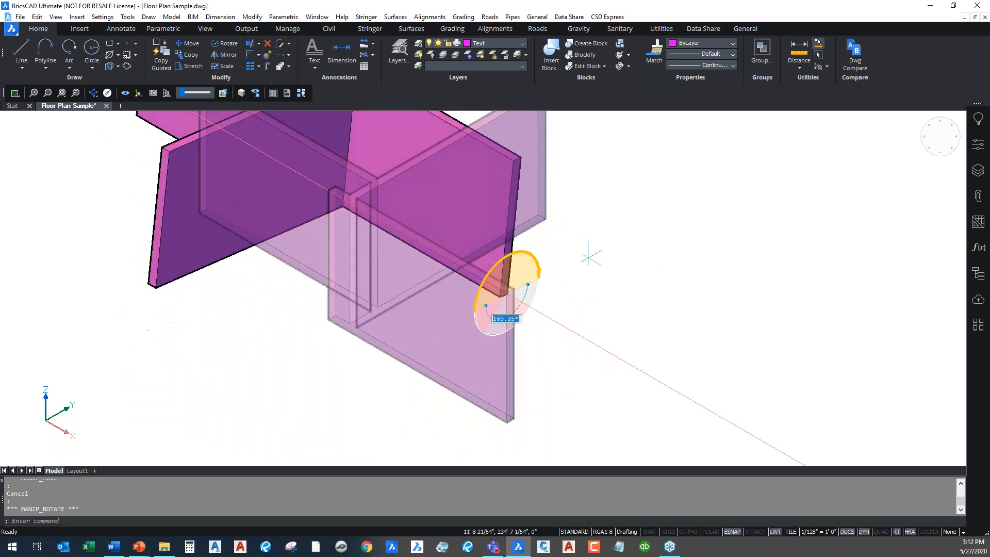
# Cancel two rotation previews so the panels keep their original orientation
pyautogui.press('Escape')
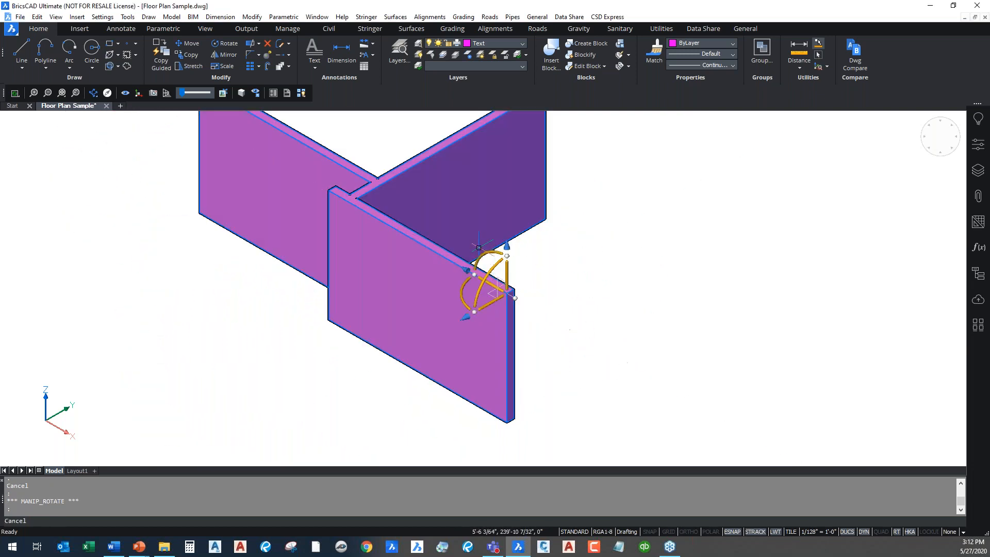
pyautogui.click(484, 255)
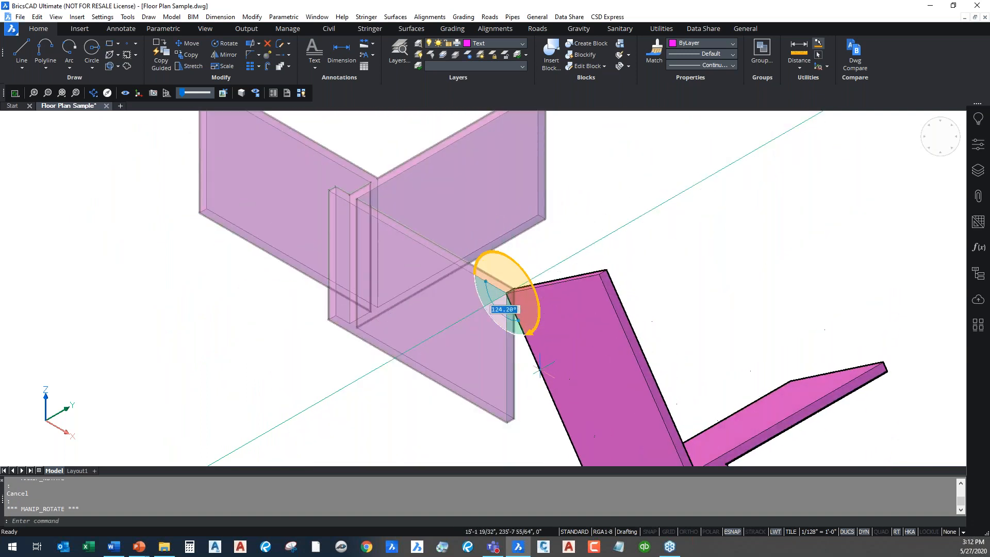
pyautogui.press('Escape')
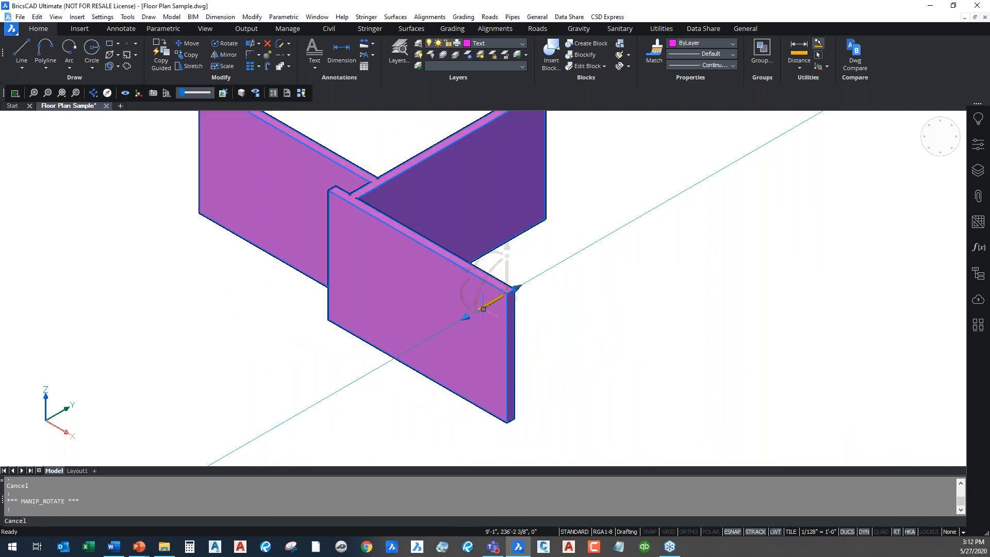
# Turn entity snaps off with F3 during a horizontal rotation of the panels, then cancel it
pyautogui.click(464, 293)
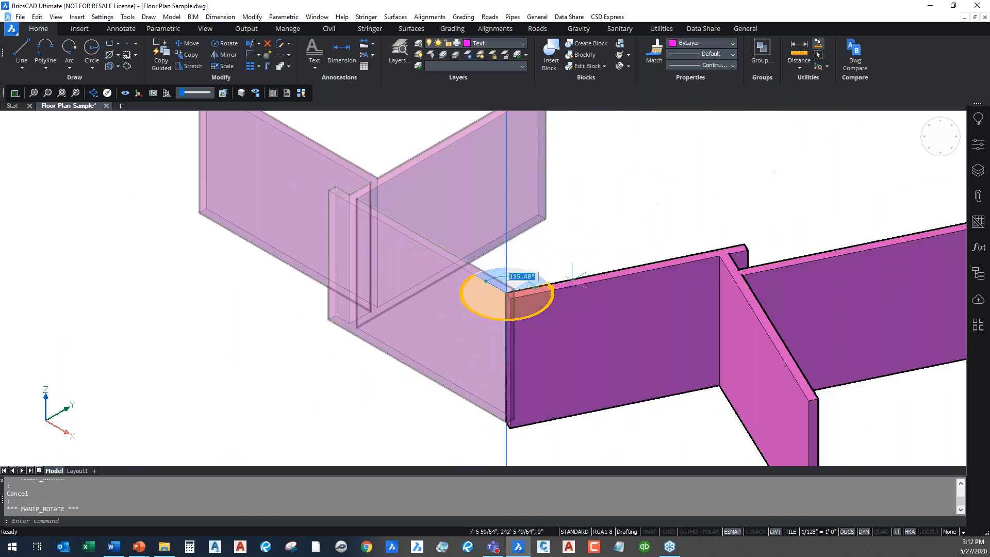
pyautogui.press('F3')
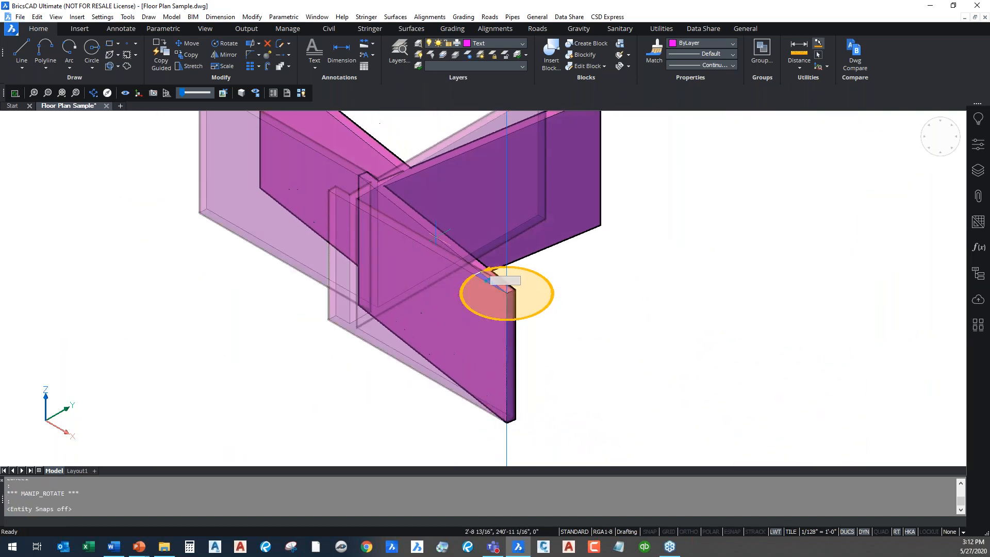
pyautogui.press('Escape')
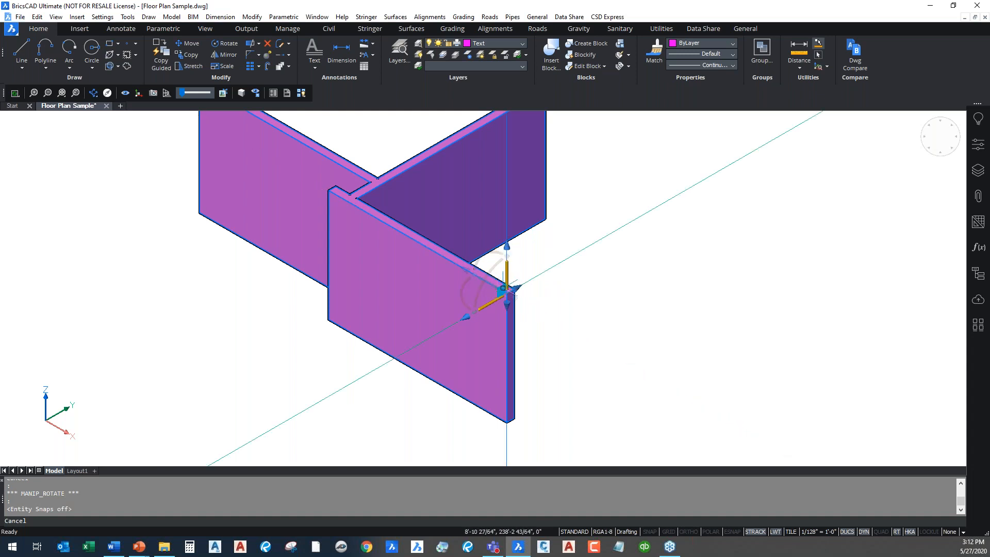
pyautogui.scroll(2, 503, 287)
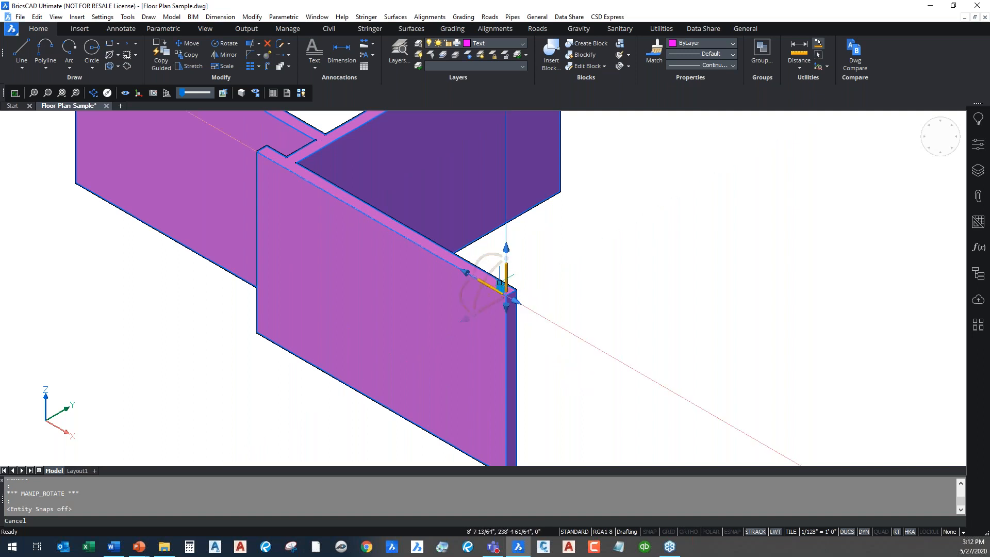
pyautogui.moveTo(501, 287); pyautogui.dragTo(324, 363)
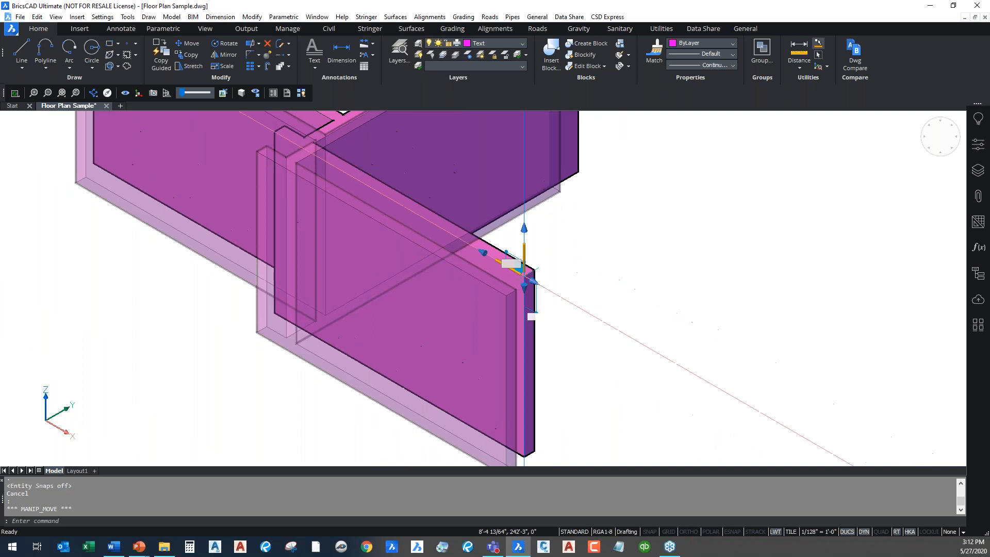
pyautogui.scroll(-2, 487, 308)
pyautogui.moveTo(526, 305); pyautogui.dragTo(475, 342)
pyautogui.press('Escape')
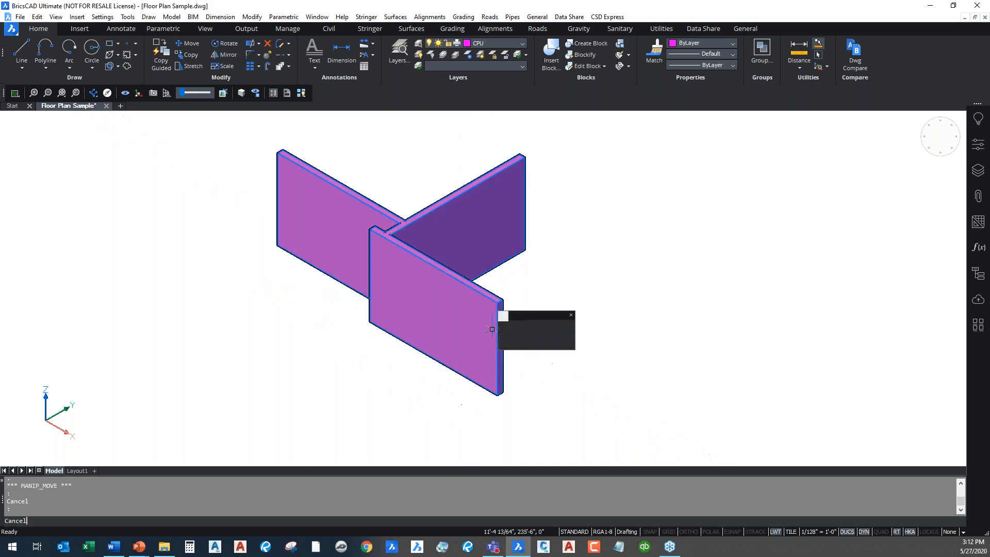
pyautogui.click(491, 300)
pyautogui.scroll(5, 495, 303)
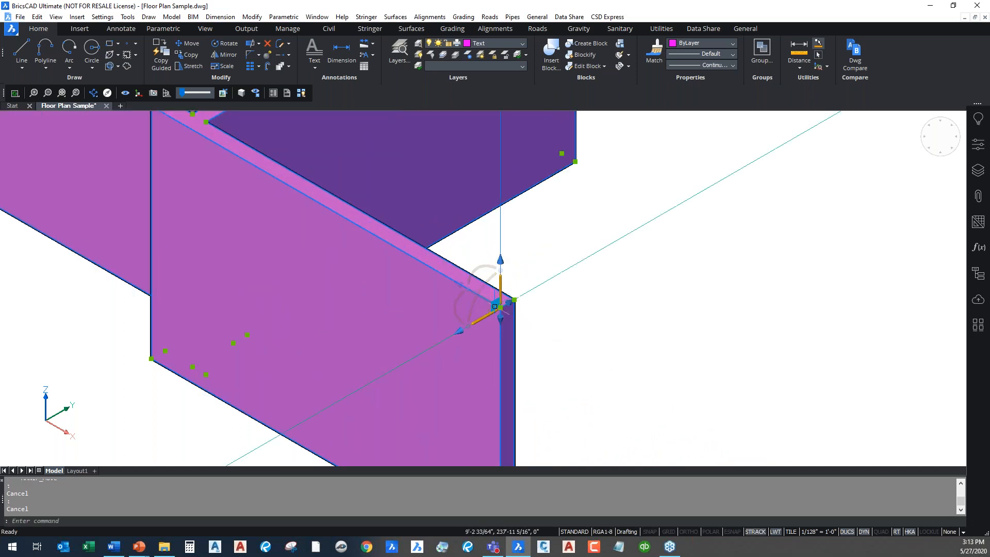
pyautogui.click(494, 304)
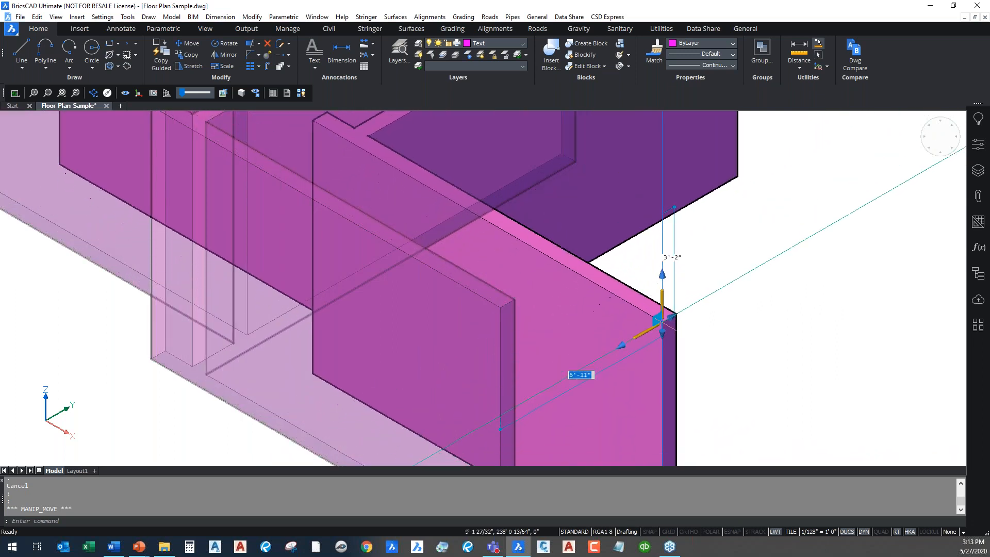
pyautogui.press('Tab')
pyautogui.press('Tab')
pyautogui.press('Tab')
pyautogui.press('Tab')
pyautogui.press('Tab')
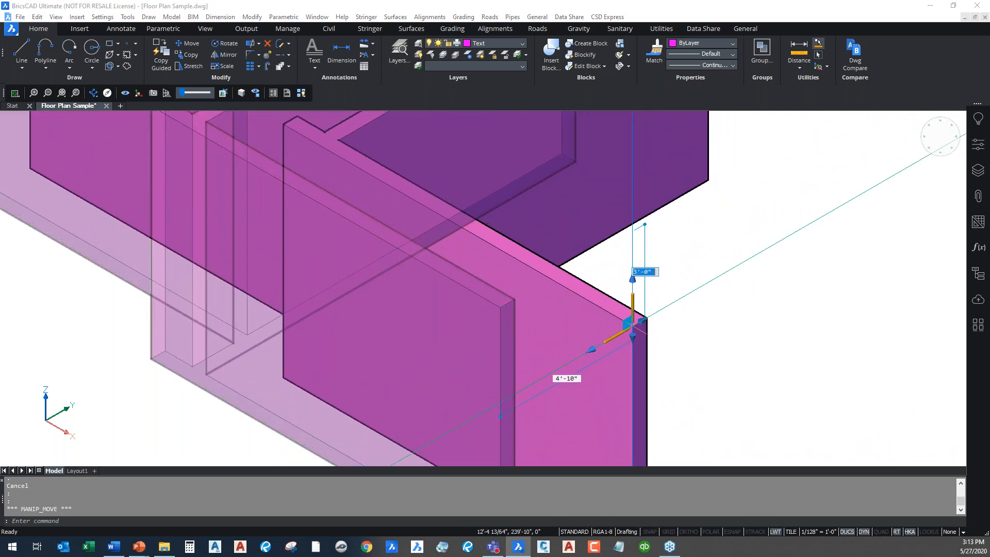
pyautogui.press('Escape')
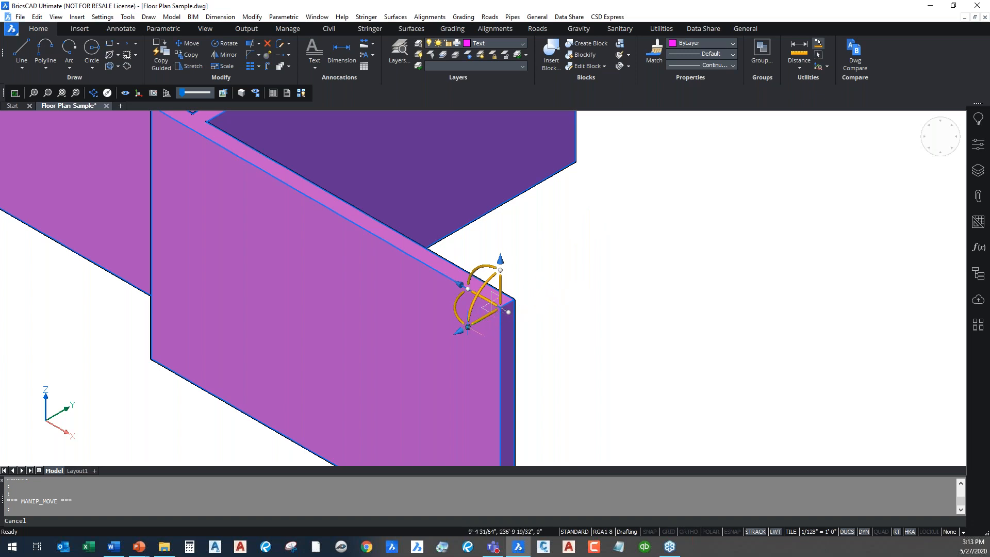
pyautogui.click(489, 306)
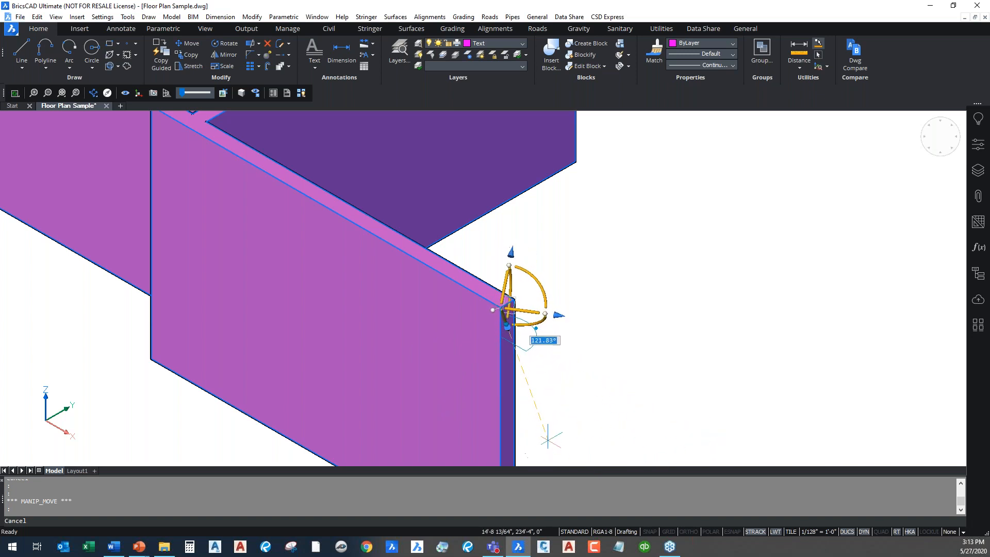
pyautogui.press('Escape')
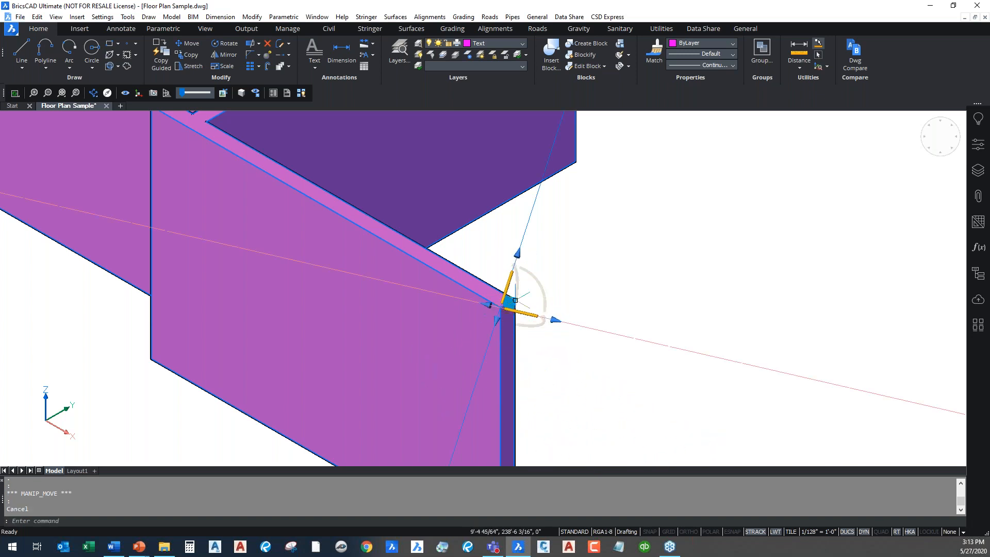
pyautogui.click(508, 284)
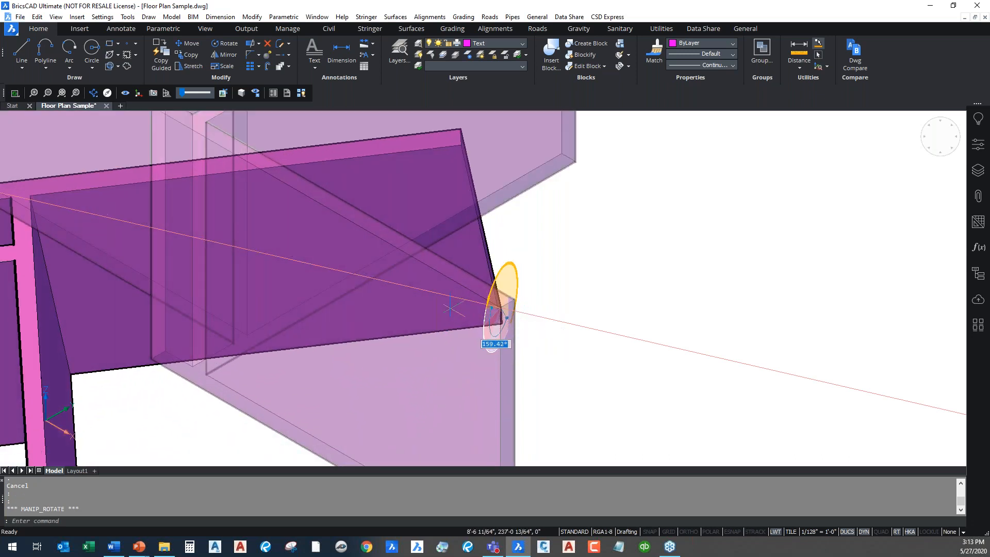
pyautogui.scroll(-2, 465, 410)
pyautogui.moveTo(470, 375); pyautogui.dragTo(460, 219, button='middle')
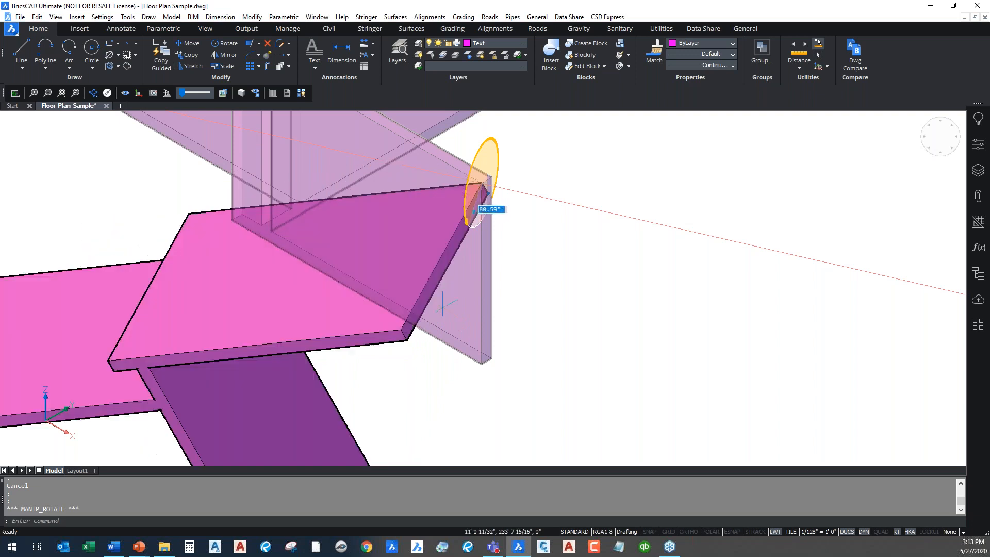
pyautogui.press('Escape')
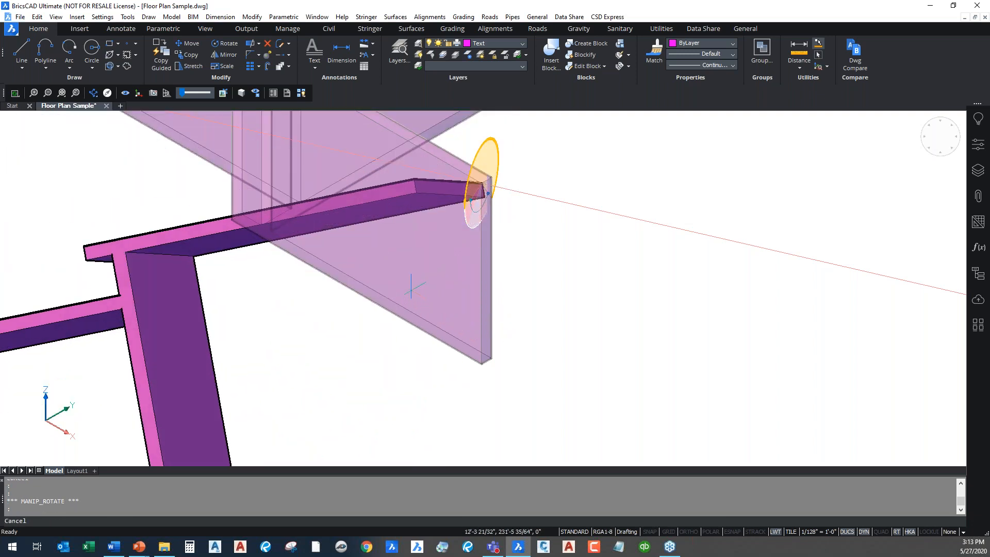
pyautogui.scroll(3, 482, 199)
pyautogui.press('Escape')
pyautogui.click(430, 342)
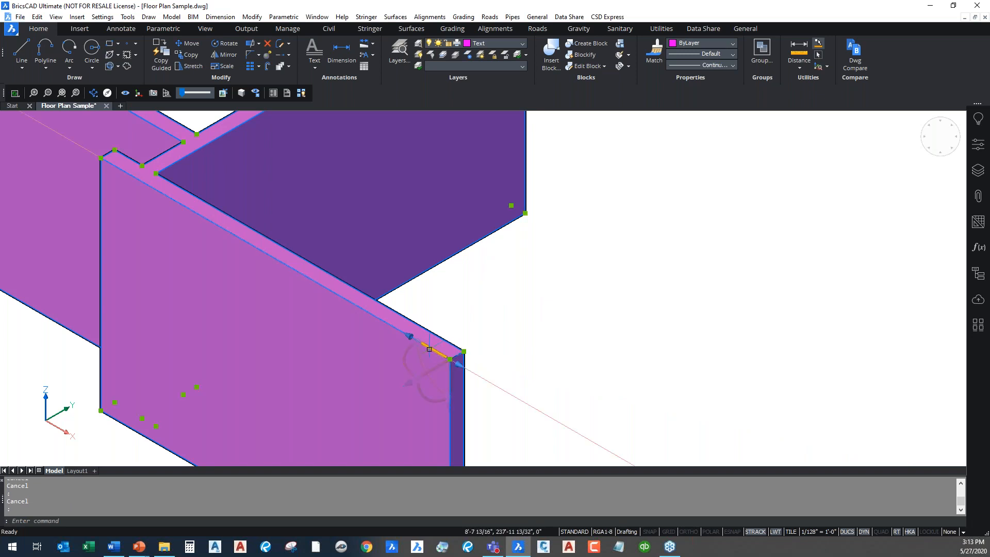
pyautogui.moveTo(558, 349); pyautogui.dragTo(682, 264, button='middle')
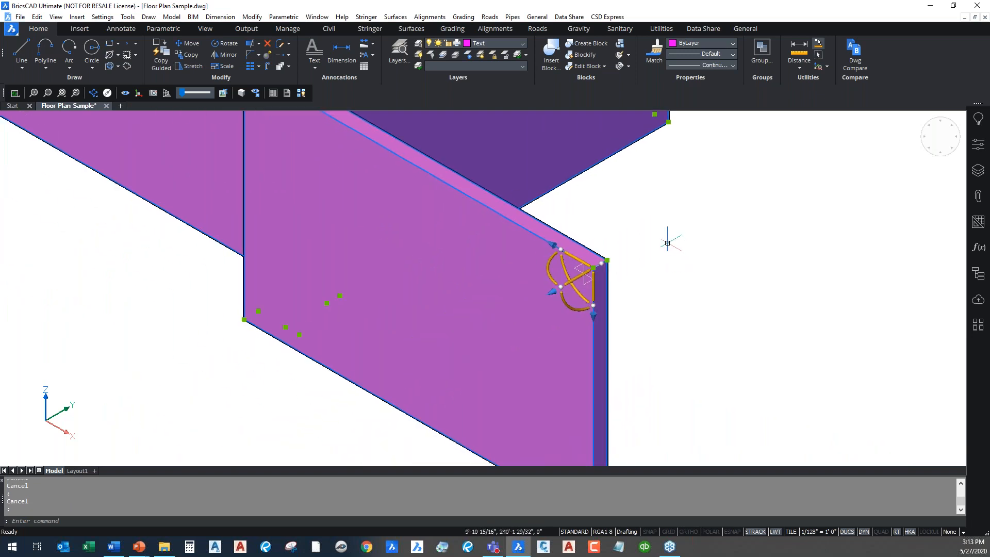
pyautogui.scroll(-3, 667, 243)
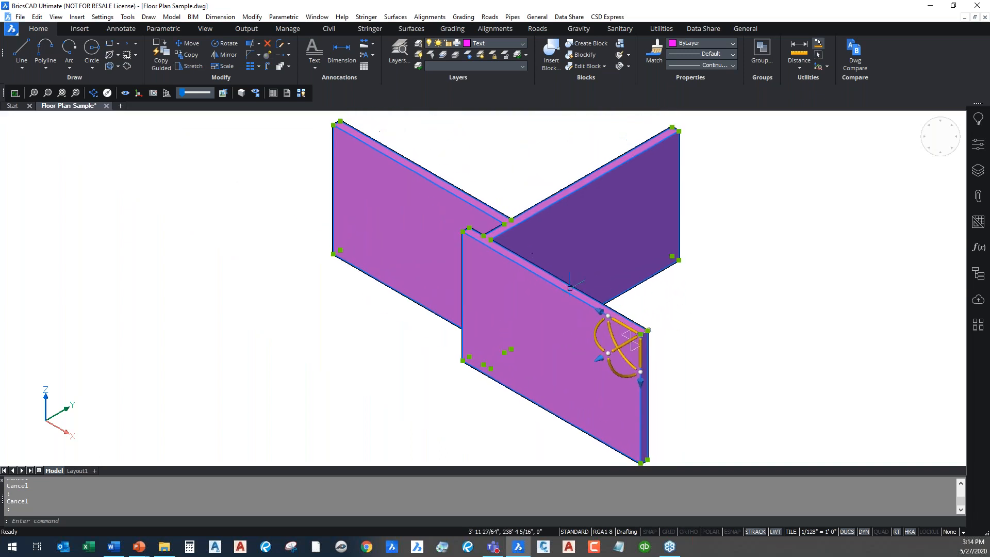
pyautogui.moveTo(471, 239)
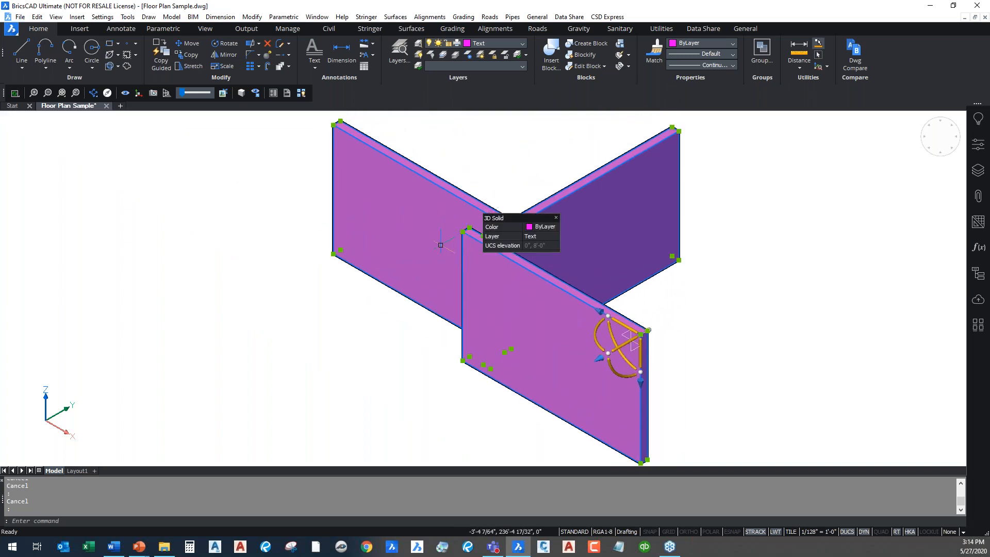
pyautogui.press('Escape')
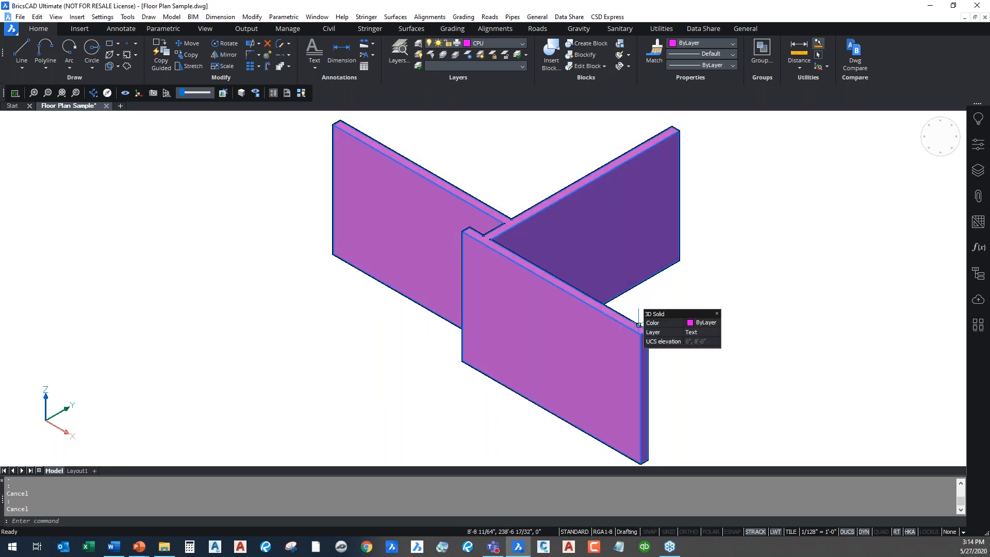
pyautogui.click(493, 248)
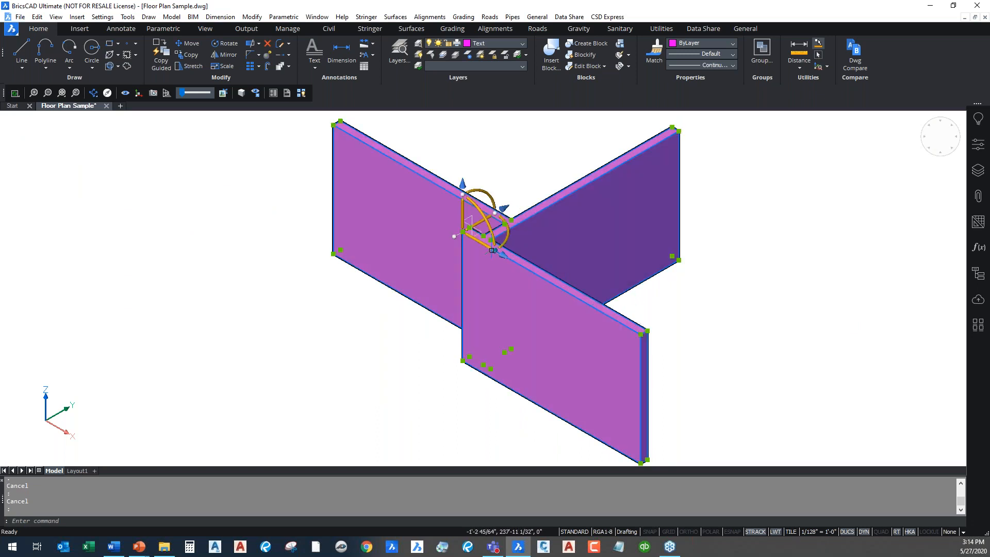
pyautogui.moveTo(501, 249); pyautogui.dragTo(505, 255)
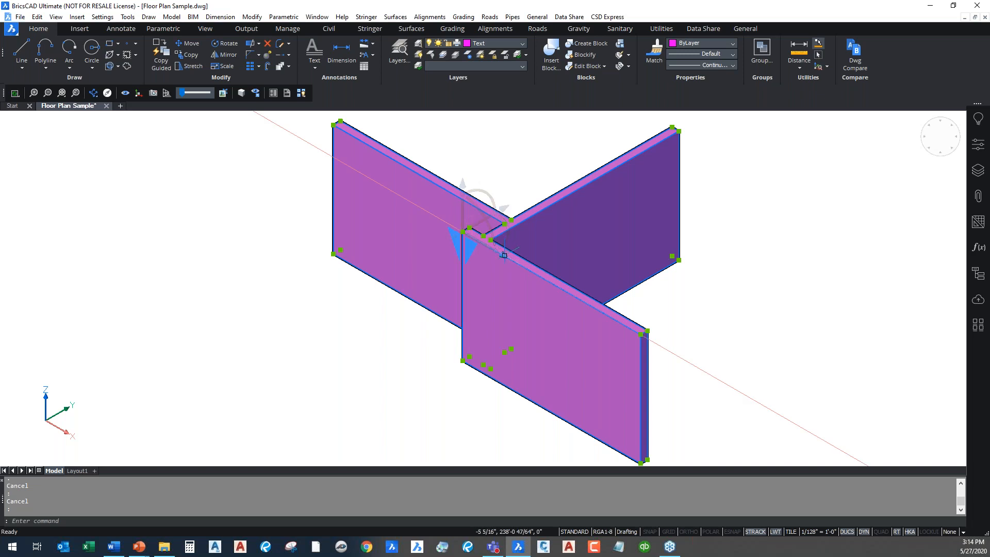
pyautogui.click(504, 255)
pyautogui.scroll(-3, 433, 293)
pyautogui.moveTo(434, 295); pyautogui.dragTo(567, 399, button='middle')
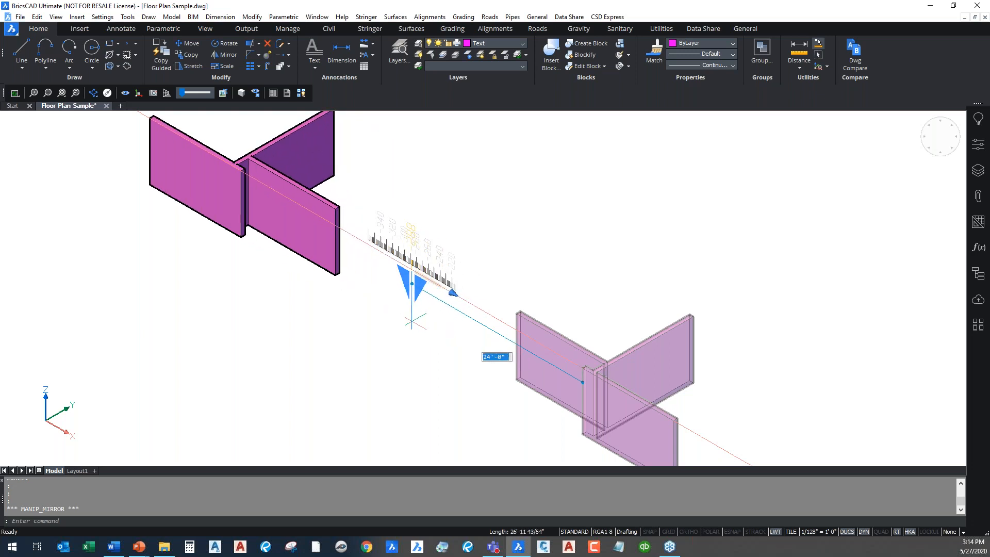
pyautogui.press('Escape')
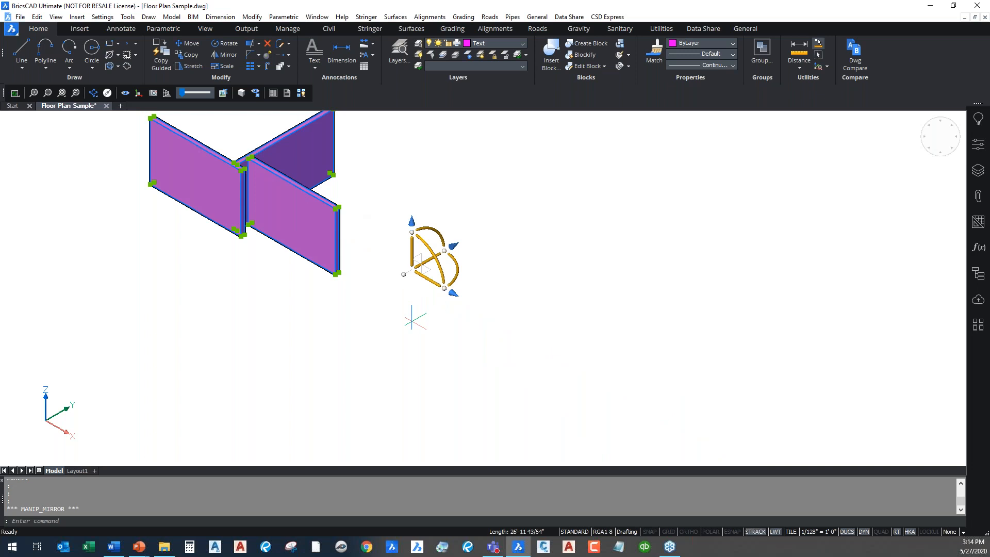
pyautogui.press('Escape')
pyautogui.scroll(3, 249, 171)
pyautogui.scroll(4, 249, 171)
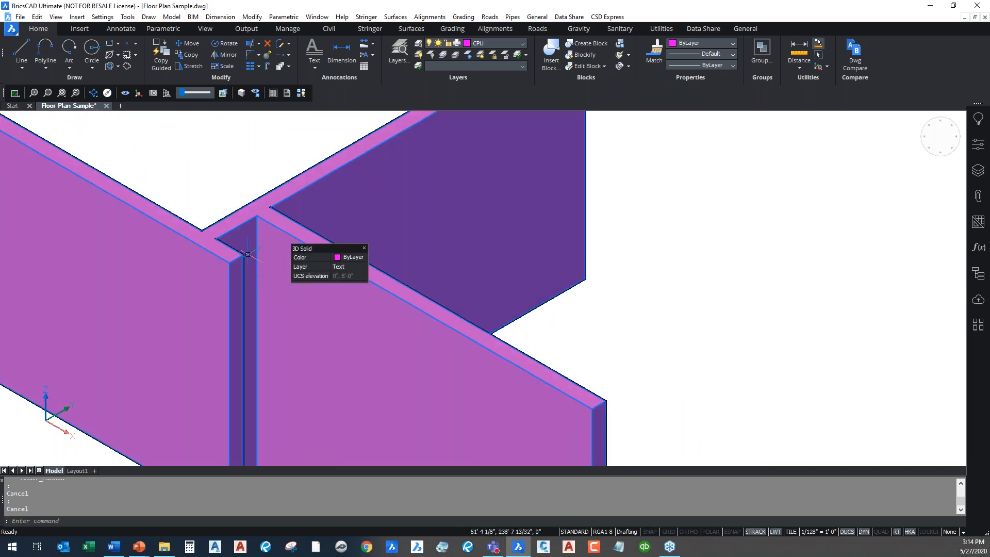
pyautogui.scroll(-5, 272, 281)
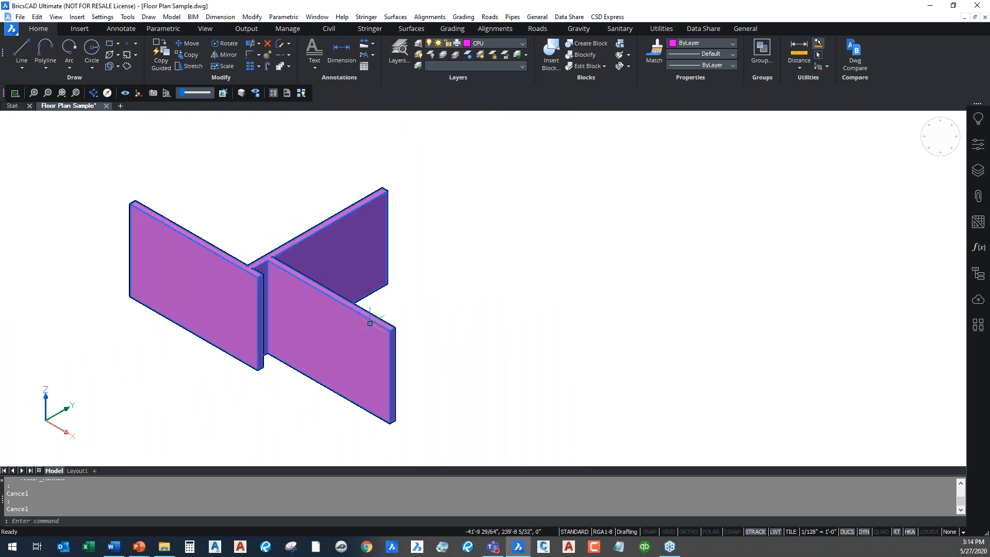
pyautogui.scroll(-5, 444, 307)
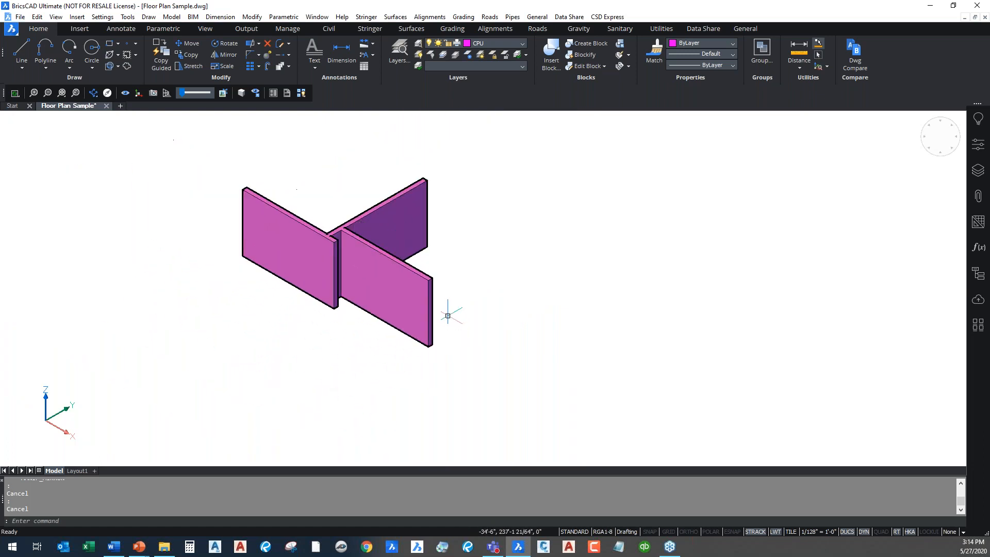
pyautogui.click(423, 287)
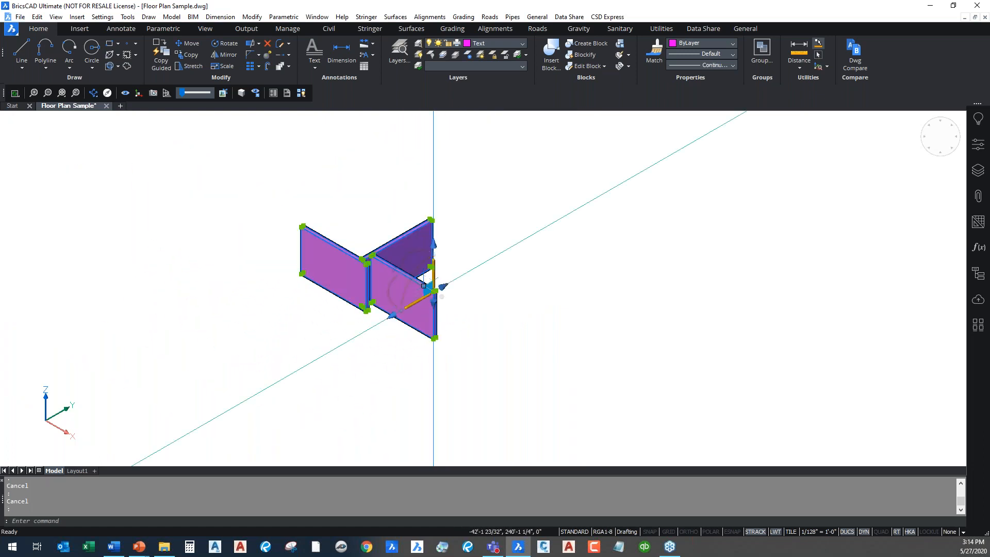
pyautogui.press('Escape')
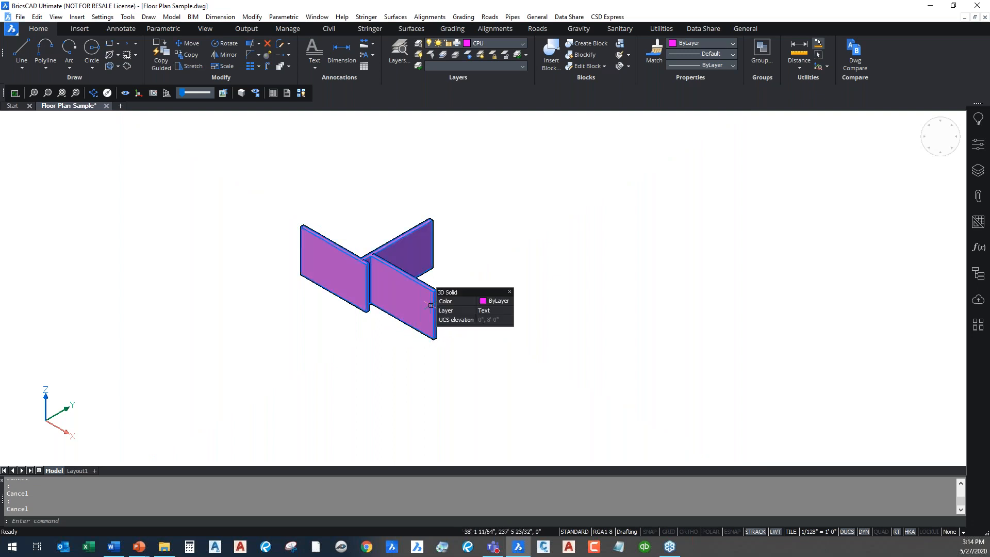
pyautogui.click(506, 310)
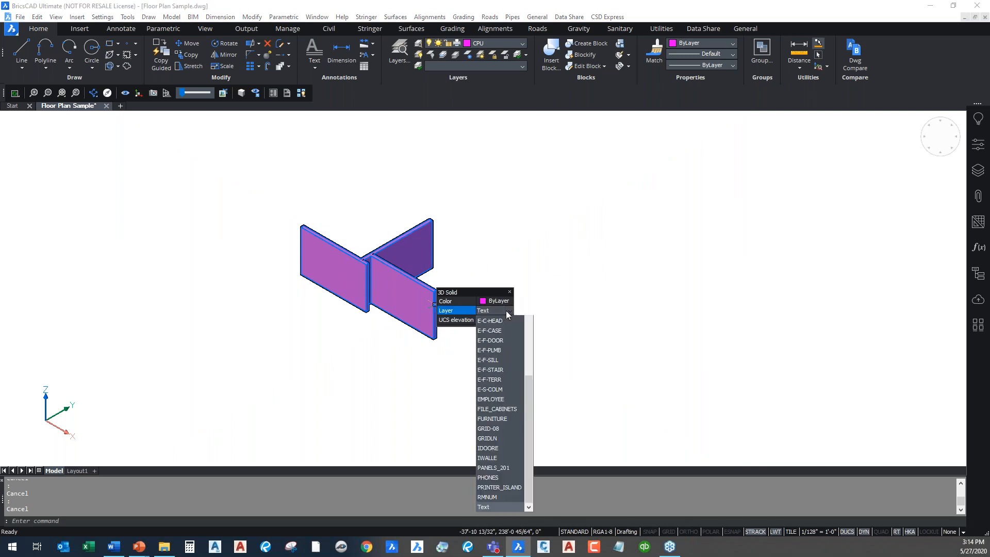
pyautogui.click(506, 303)
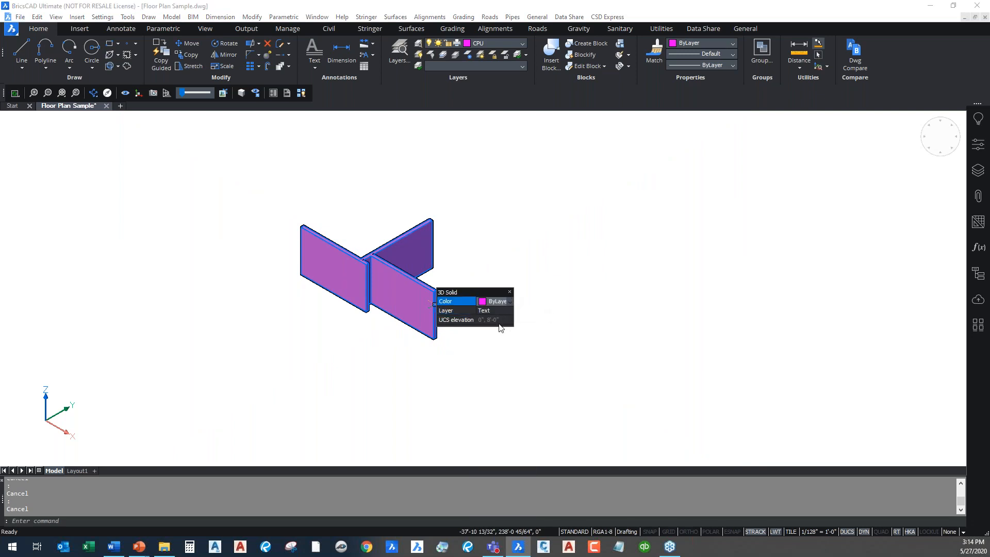
pyautogui.click(509, 293)
pyautogui.moveTo(426, 292)
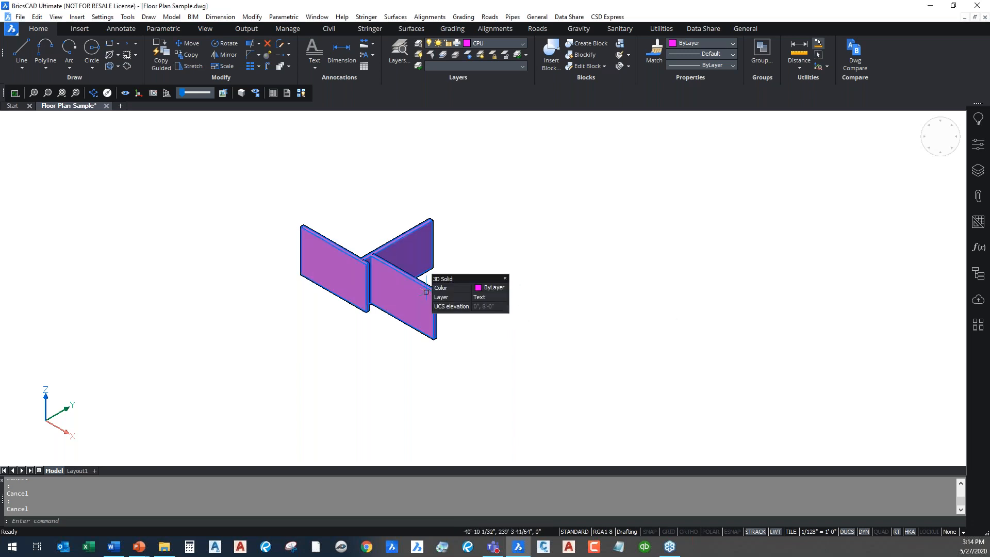
pyautogui.click(426, 292)
pyautogui.press('Escape')
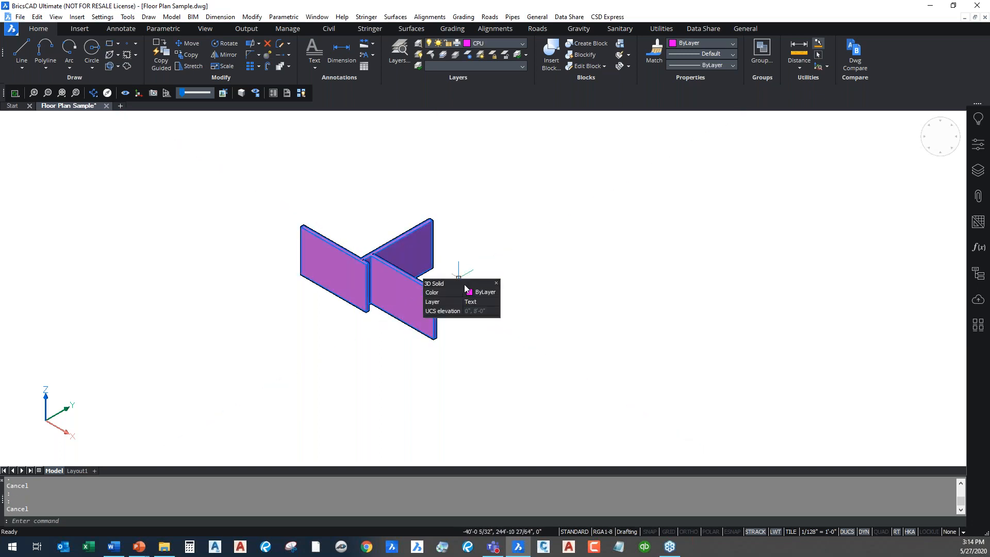
pyautogui.press('Escape')
# Zoom to the extents of the floor plan and set the view to Top
pyautogui.rightClick(627, 283)
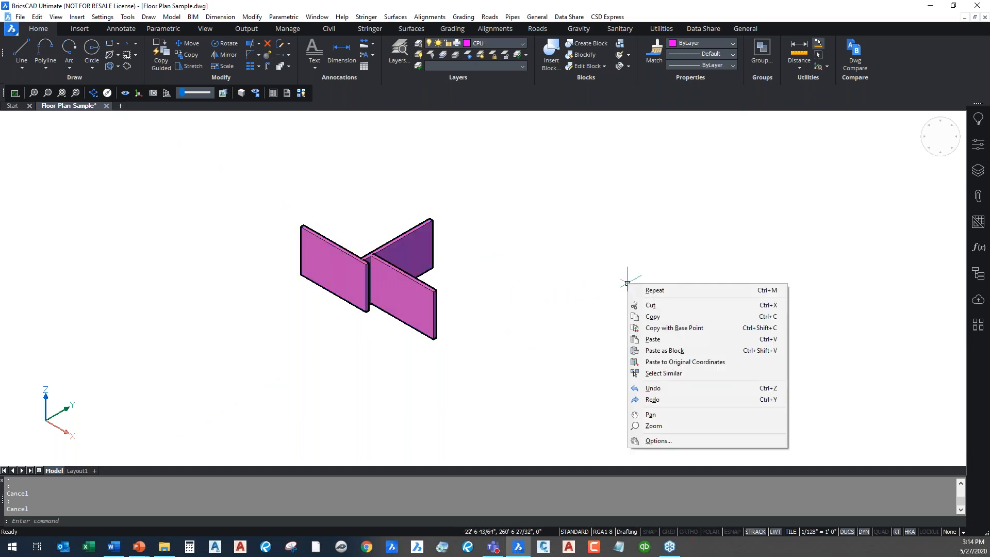
pyautogui.press('Escape')
pyautogui.scroll(-3, 506, 315)
pyautogui.moveTo(725, 328); pyautogui.dragTo(461, 166, button='middle')
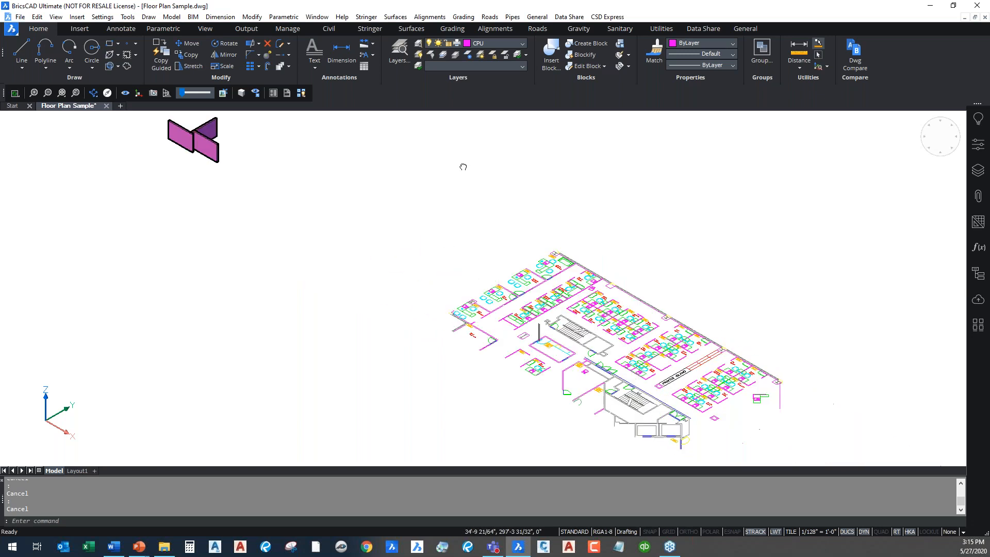
pyautogui.middleClick(481, 267)
pyautogui.middleClick(481, 268)
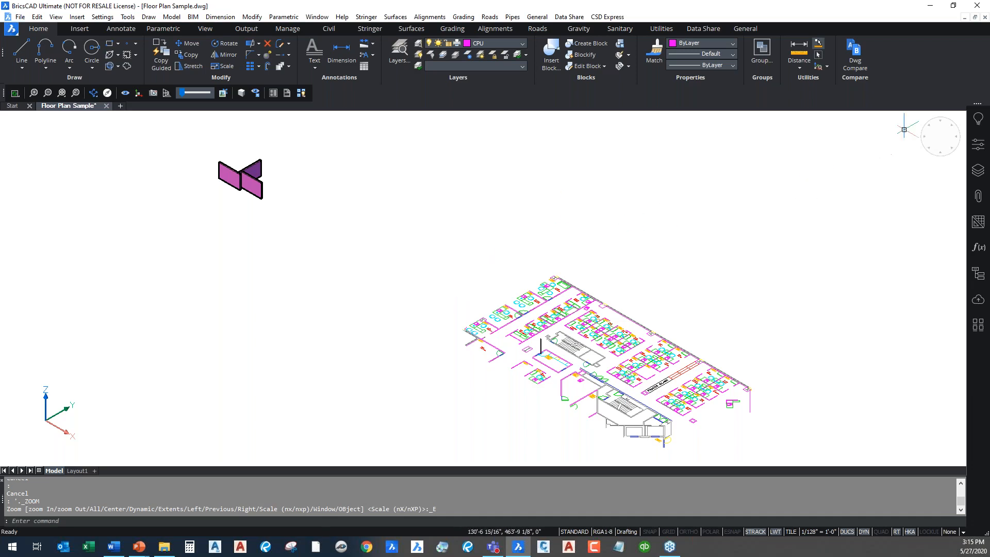
pyautogui.click(922, 126)
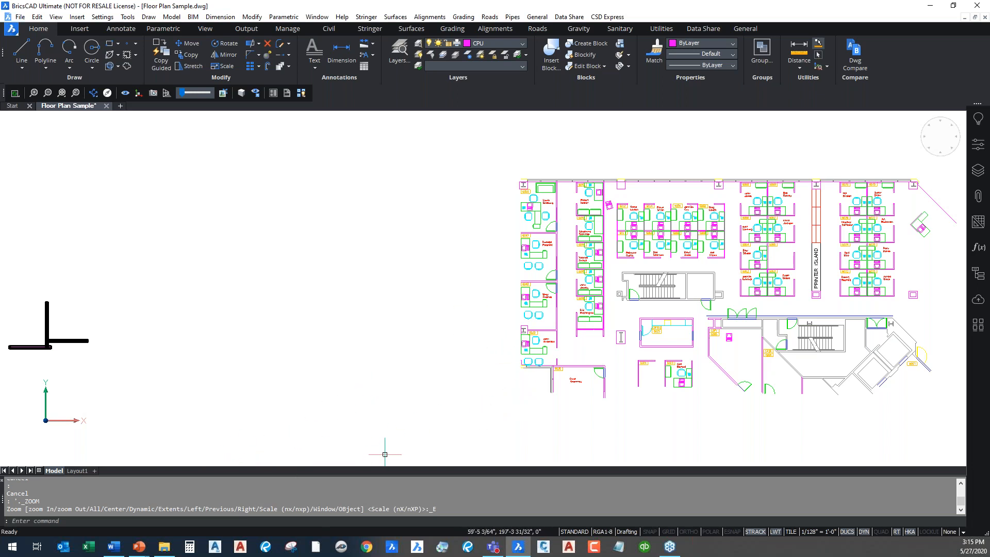
# Switch to the PowerPoint slide show and advance to The BricsCAD Product Family slide
pyautogui.moveTo(139, 551)
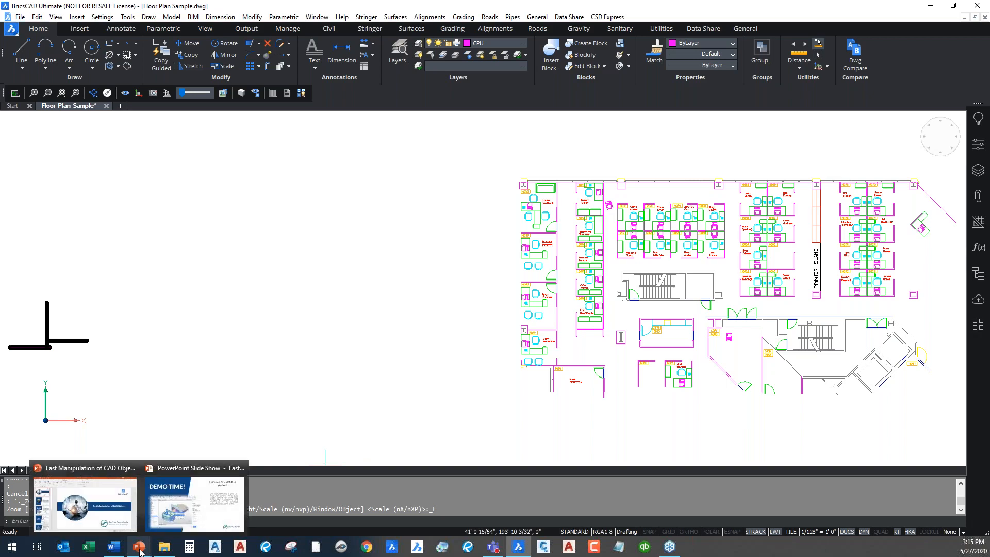
pyautogui.click(193, 520)
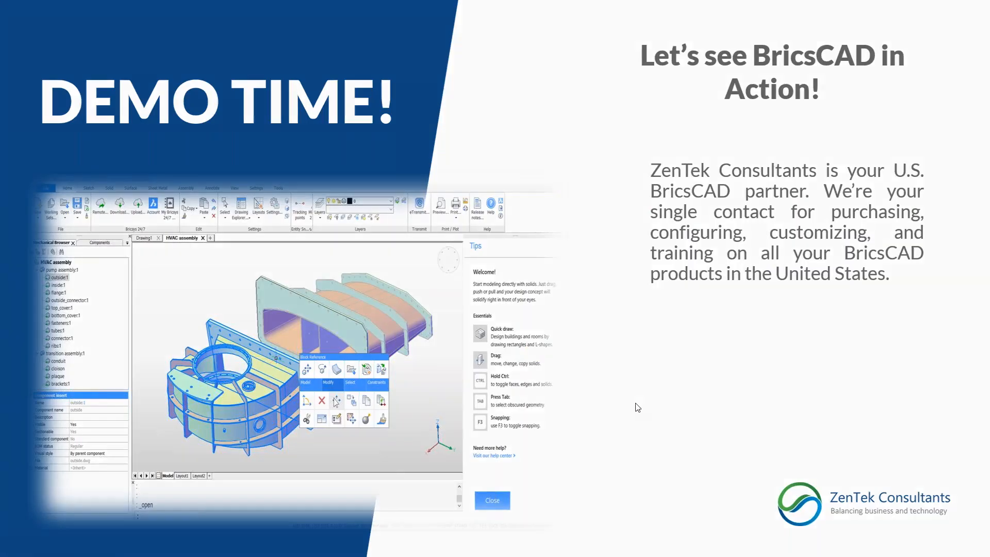
pyautogui.click(635, 406)
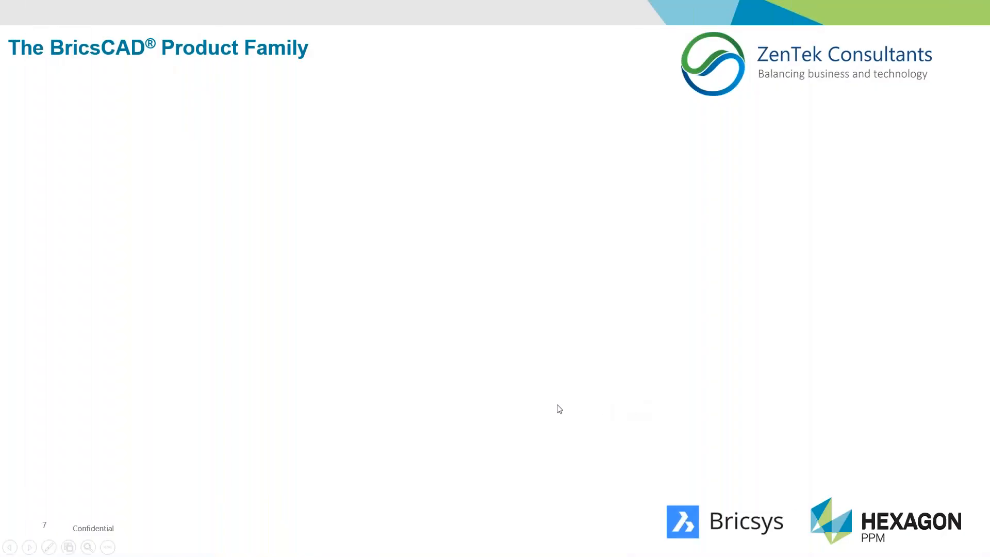